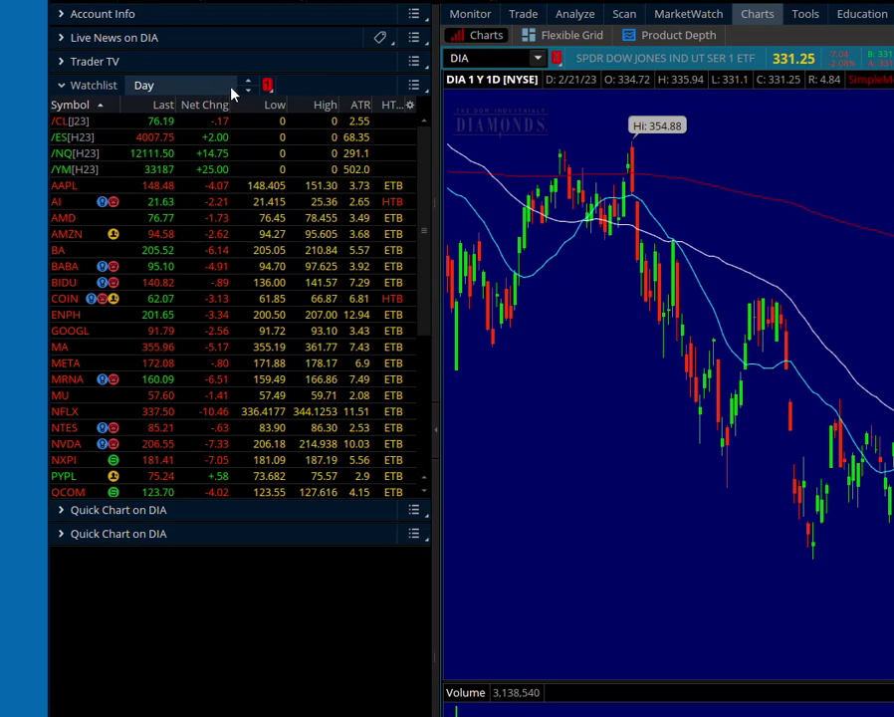
Step: From the watchlist name menu, choose Create watchlist... to start a new empty list
left_click(227, 96)
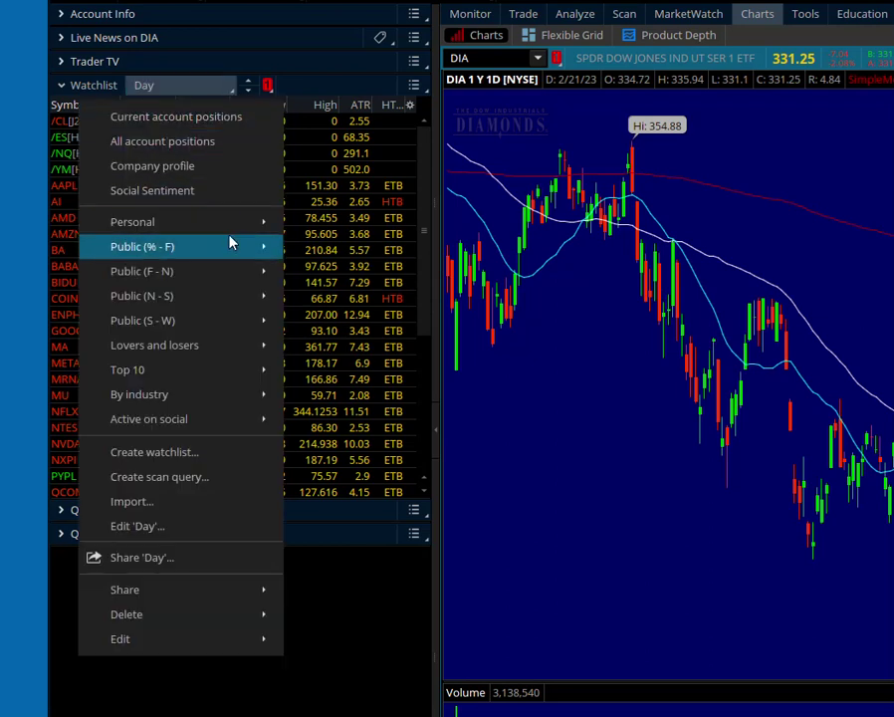
mouse_move(230, 228)
mouse_move(186, 306)
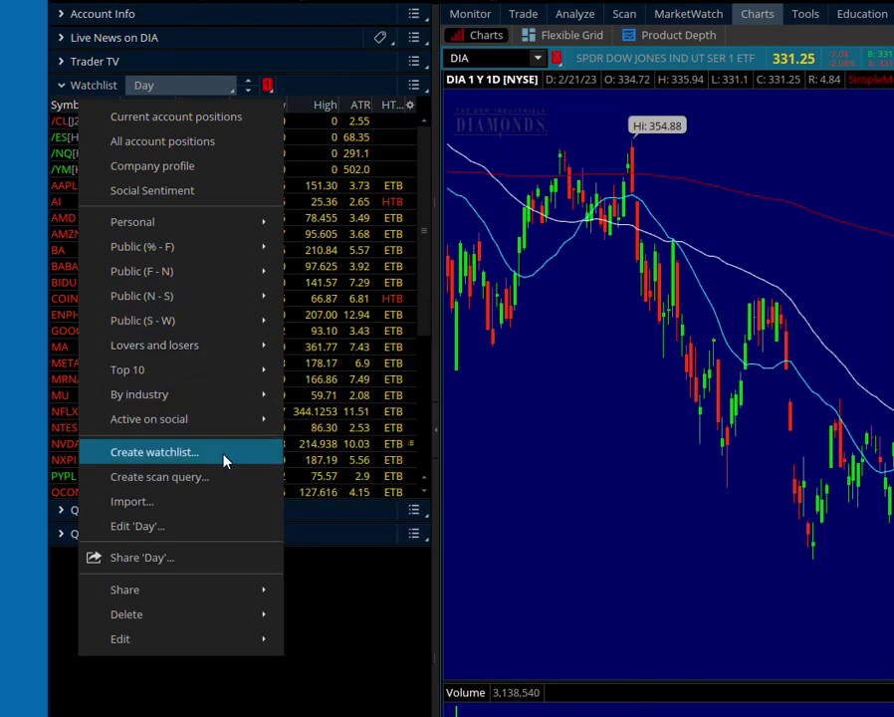
Step: Start a new watchlist and name it ABC
left_click(225, 461)
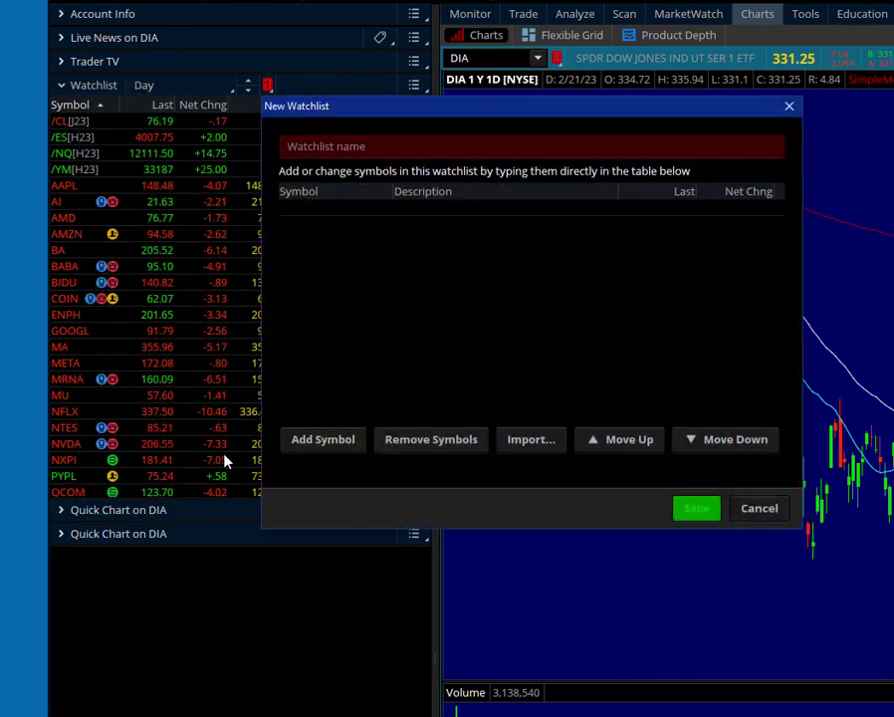
left_click_drag(456, 116, 358, 112)
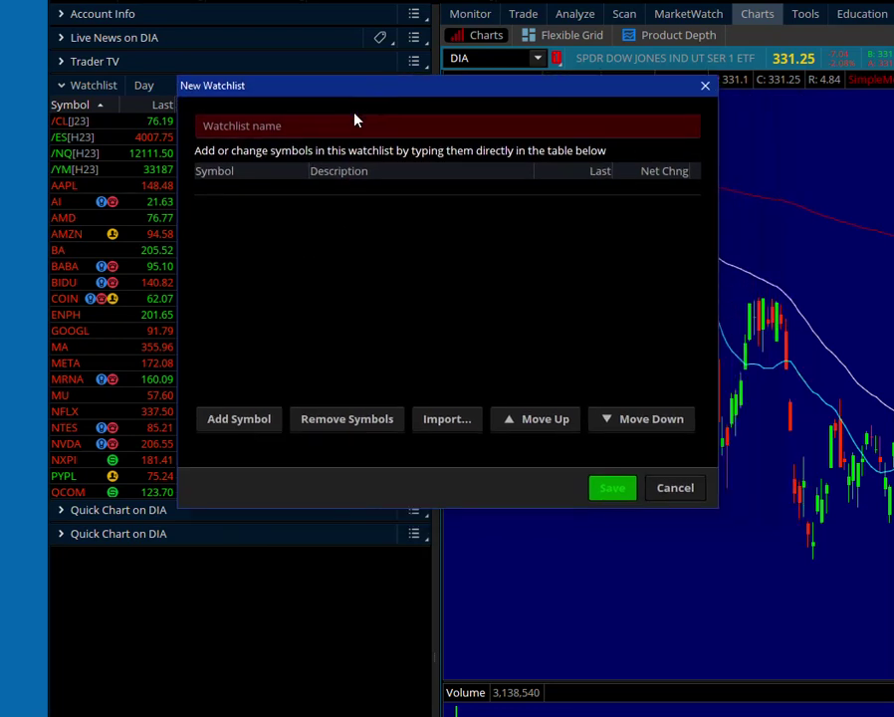
left_click(391, 120)
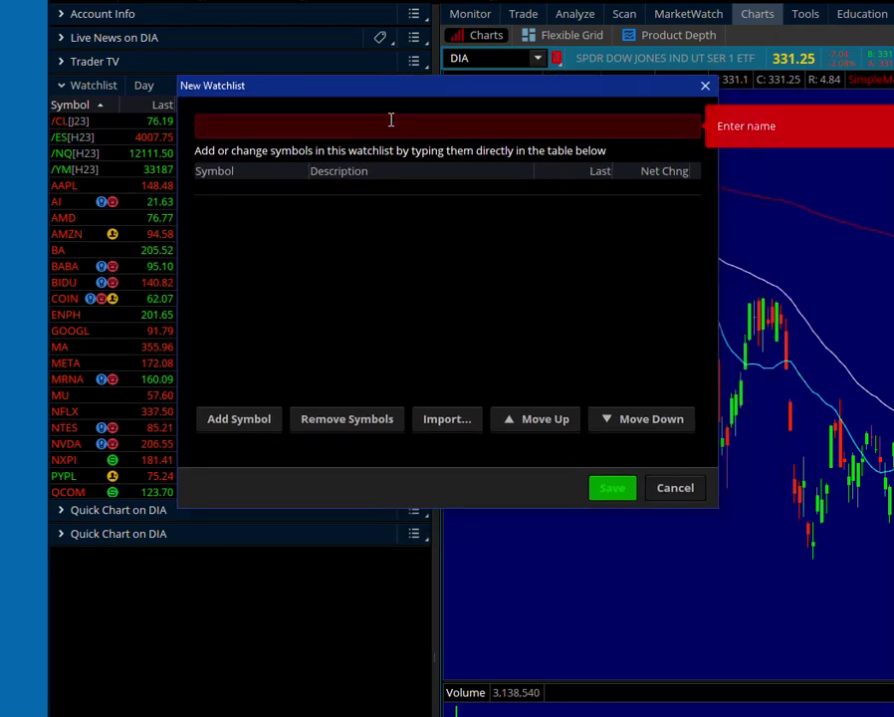
type("ABC")
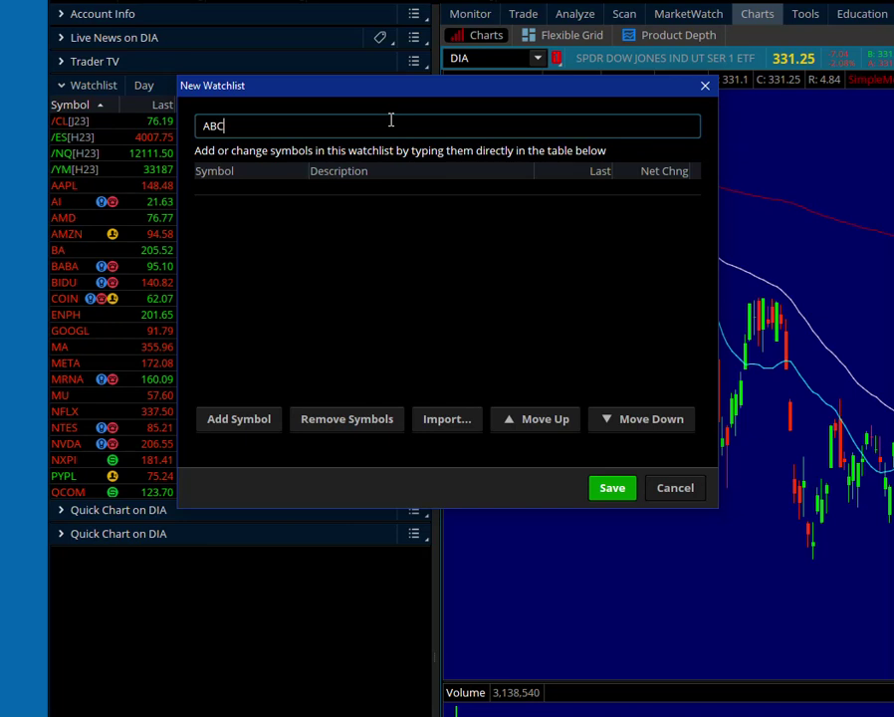
Step: Add SPY, DIA, QQQ and IWM as the watchlist's symbols
left_click(215, 187)
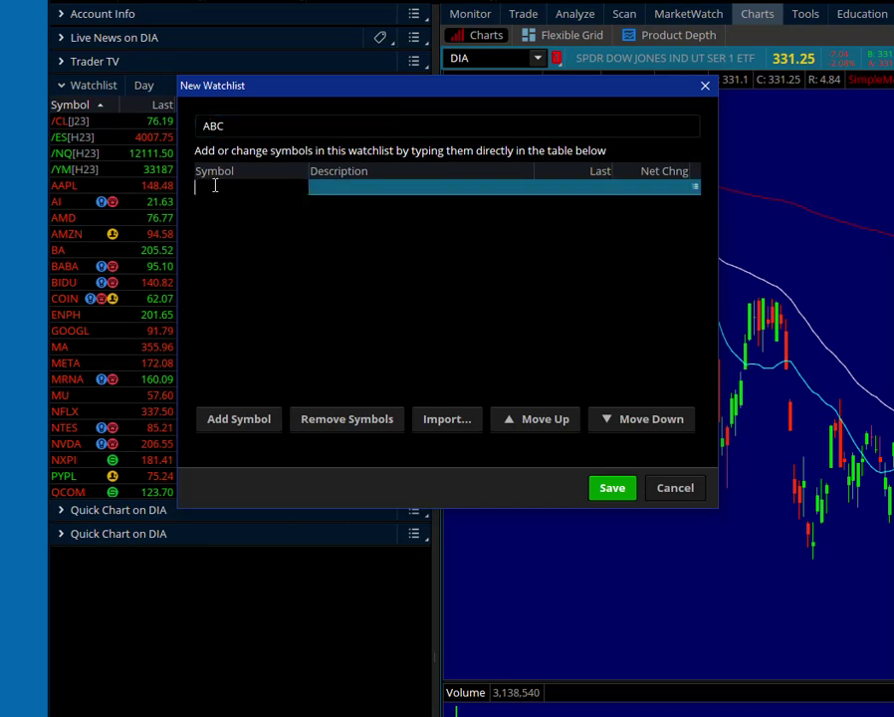
type("SPY")
key("Return")
type("DIA")
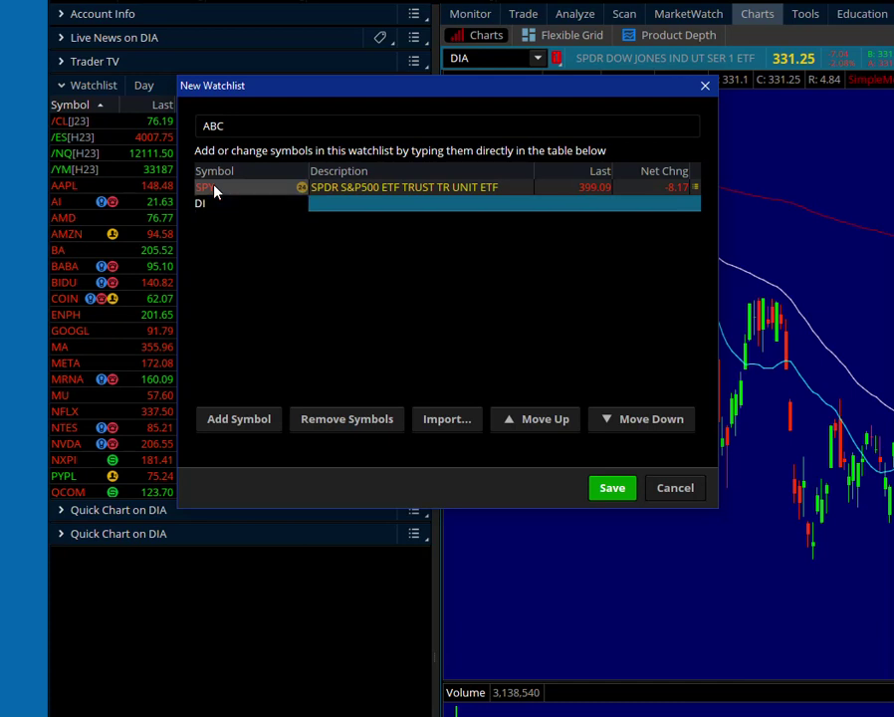
key("Return")
type("QQQ")
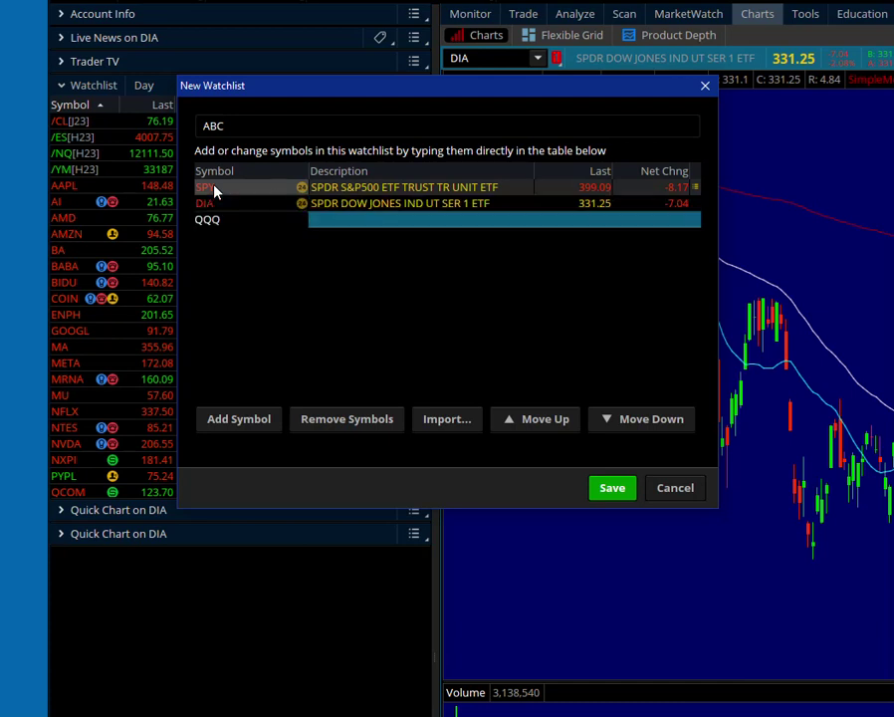
key("Return")
type("IWM")
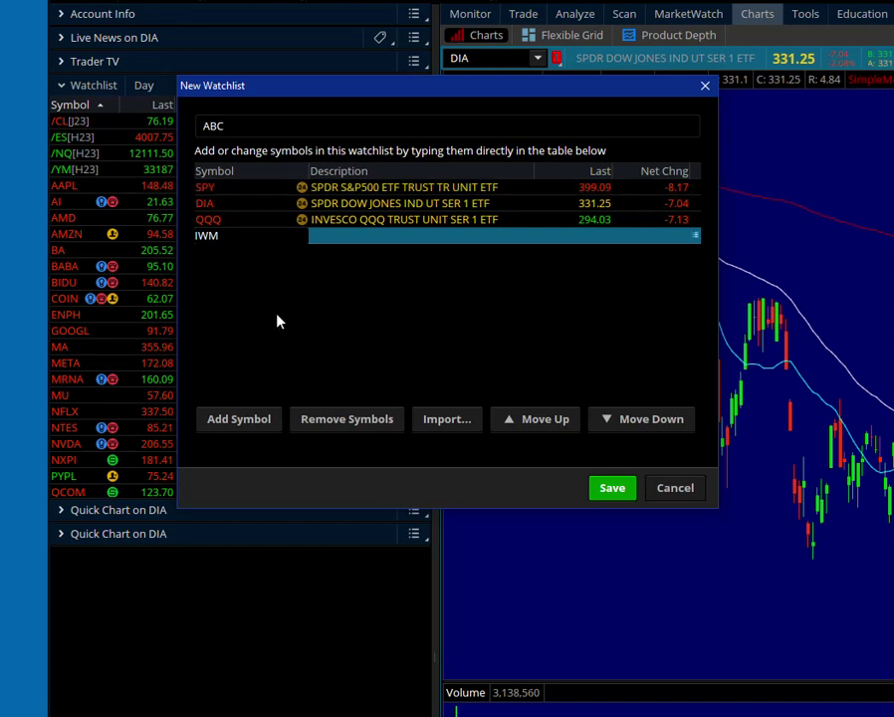
key("Return")
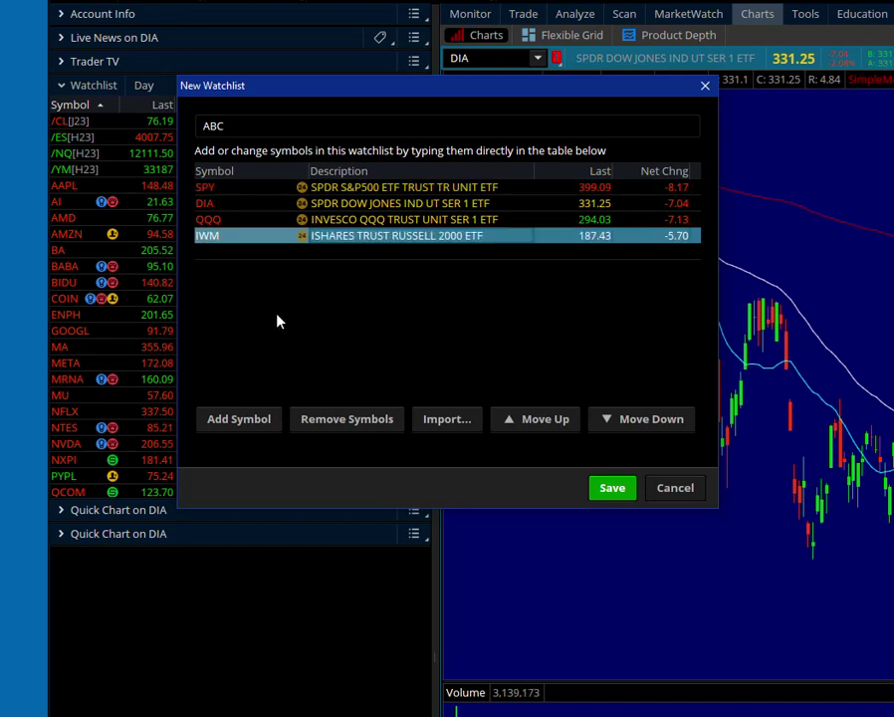
Step: Save the ABC watchlist and sort the Symbol column ascending: DIA, IWM, QQQ, SPY
left_click(618, 488)
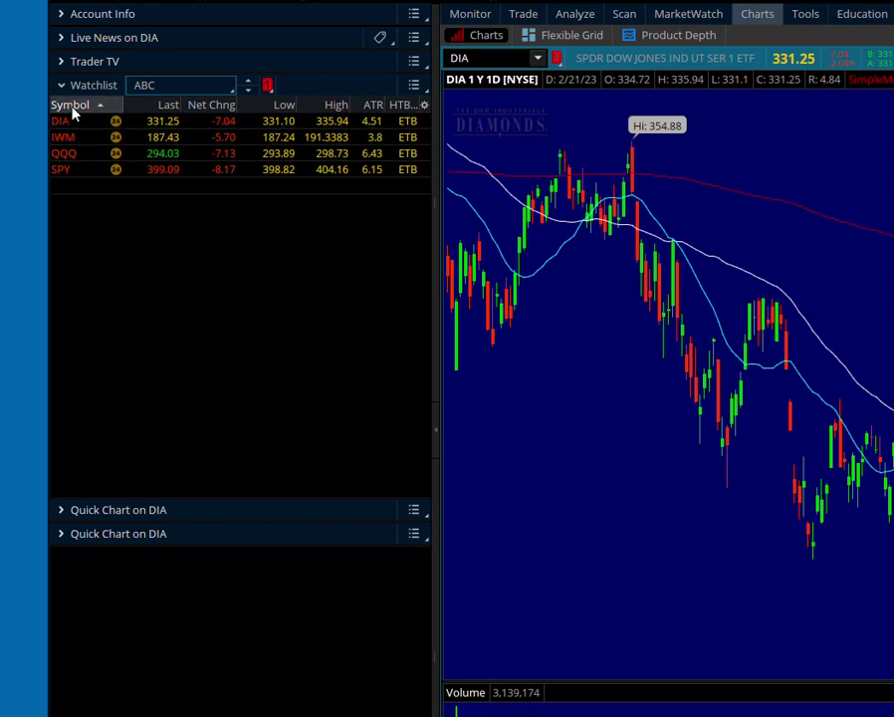
left_click(101, 108)
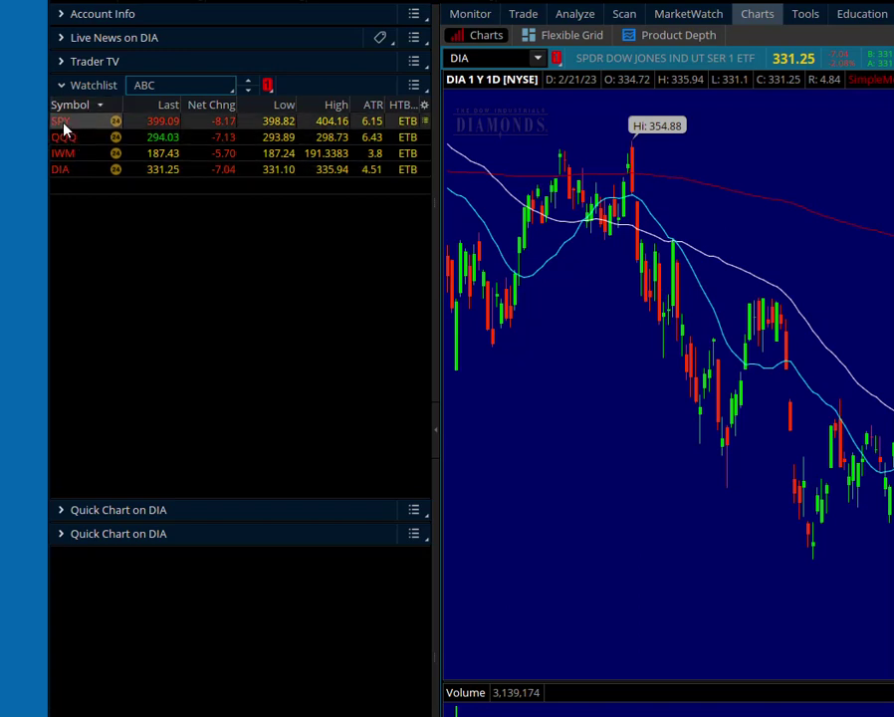
left_click(101, 106)
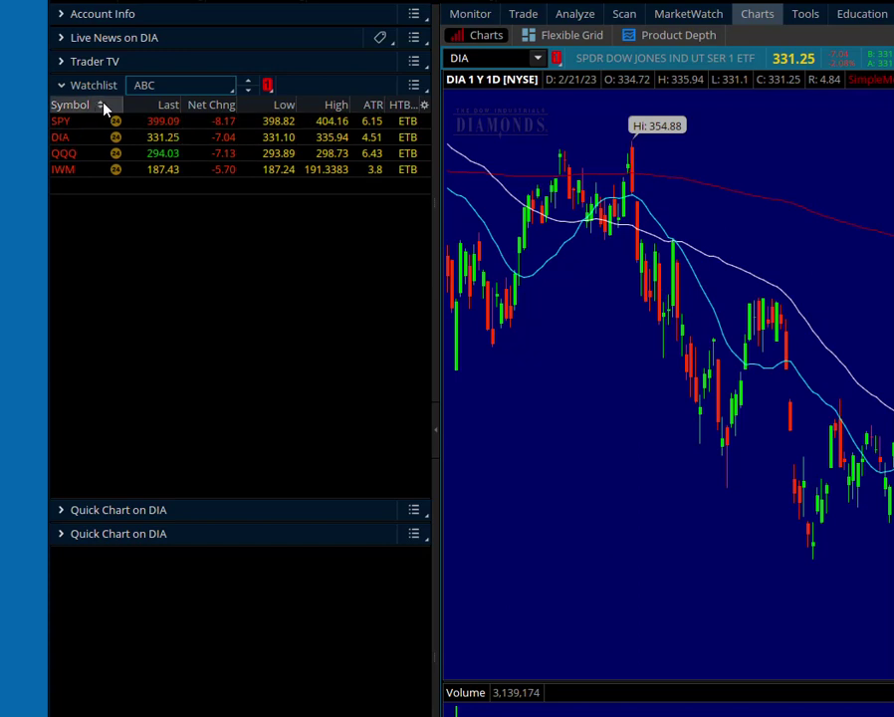
left_click(100, 107)
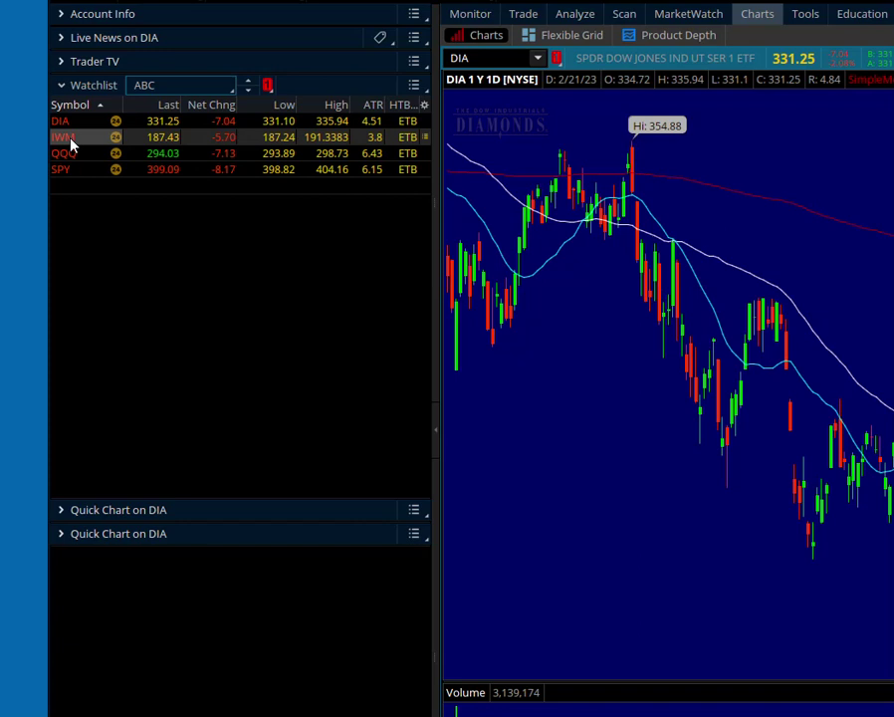
Step: Delete IWM from the ABC watchlist by clearing its symbol
left_click(73, 139)
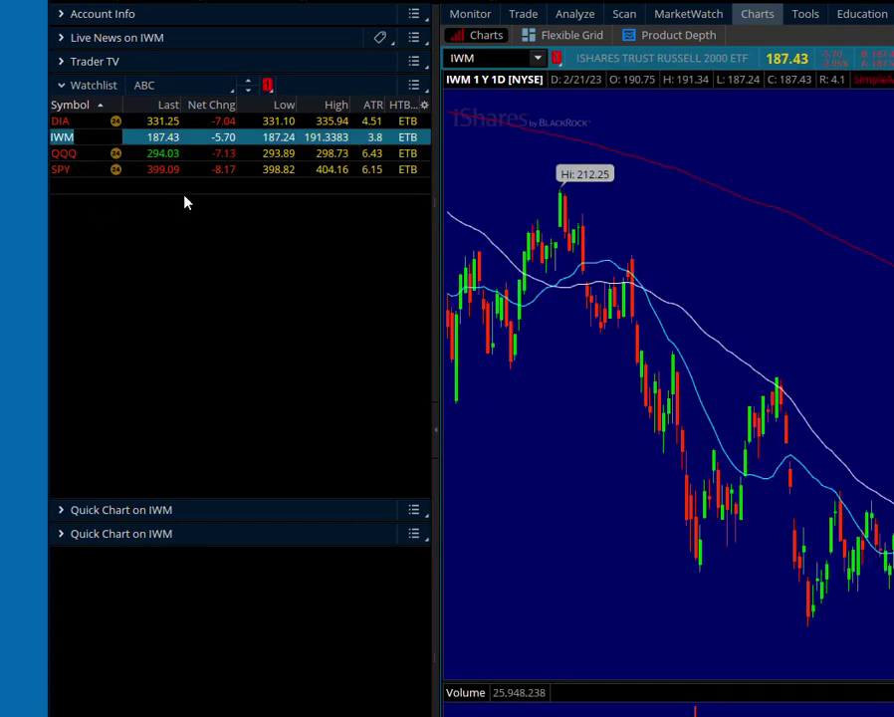
key("BackSpace")
key("BackSpace")
key("BackSpace")
key("Return")
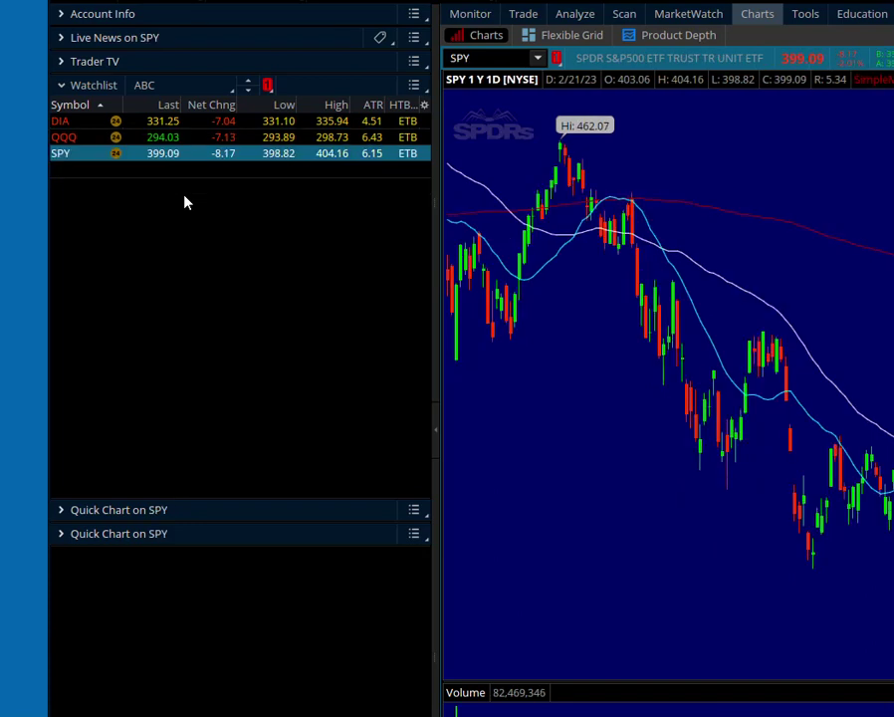
Step: Re-enter IWM, which sorts back in between DIA and QQQ
left_click(80, 171)
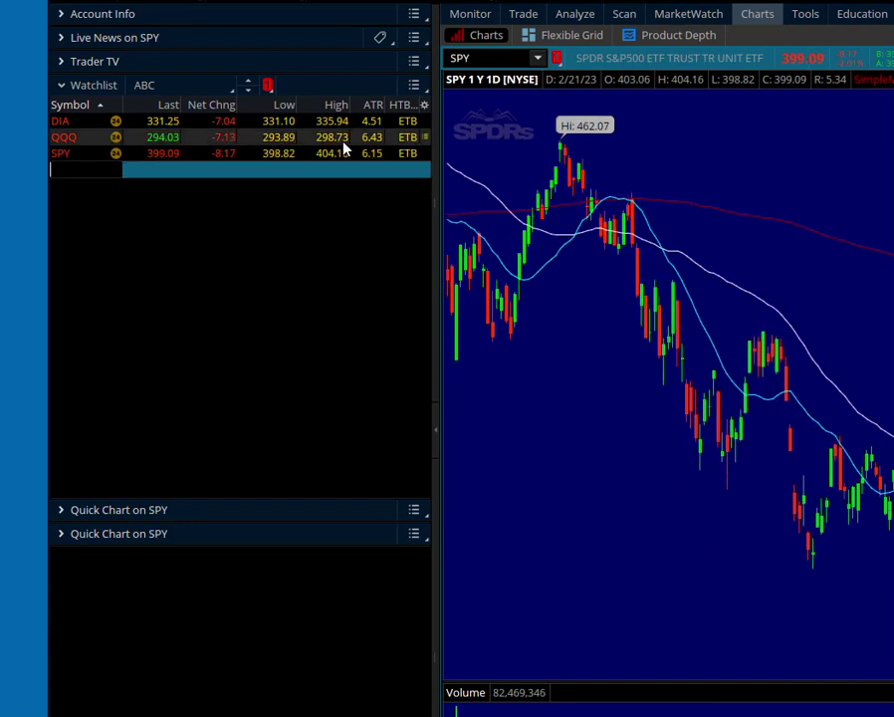
type("IWM")
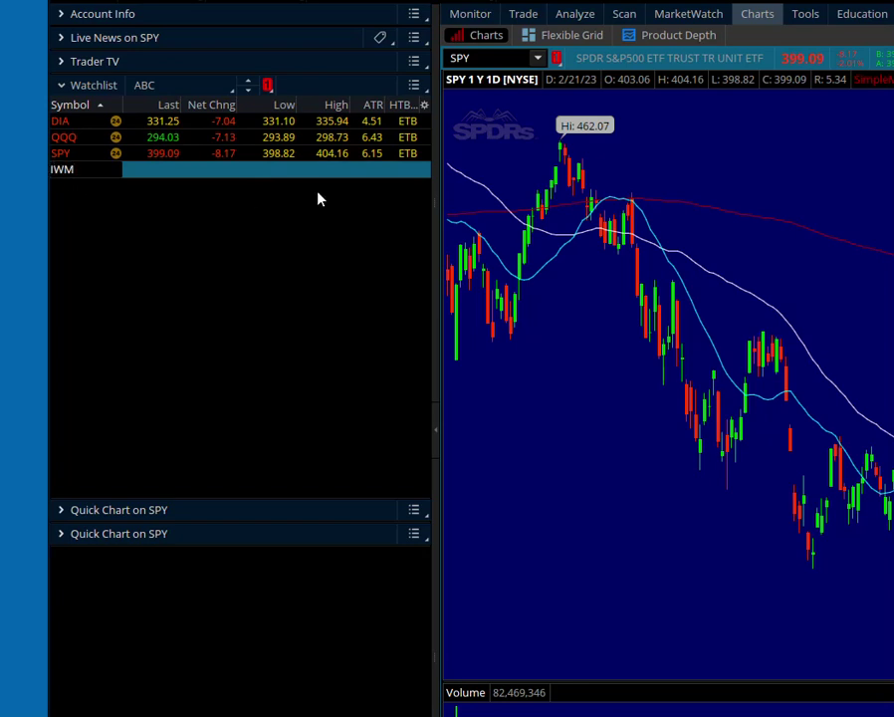
key("Return")
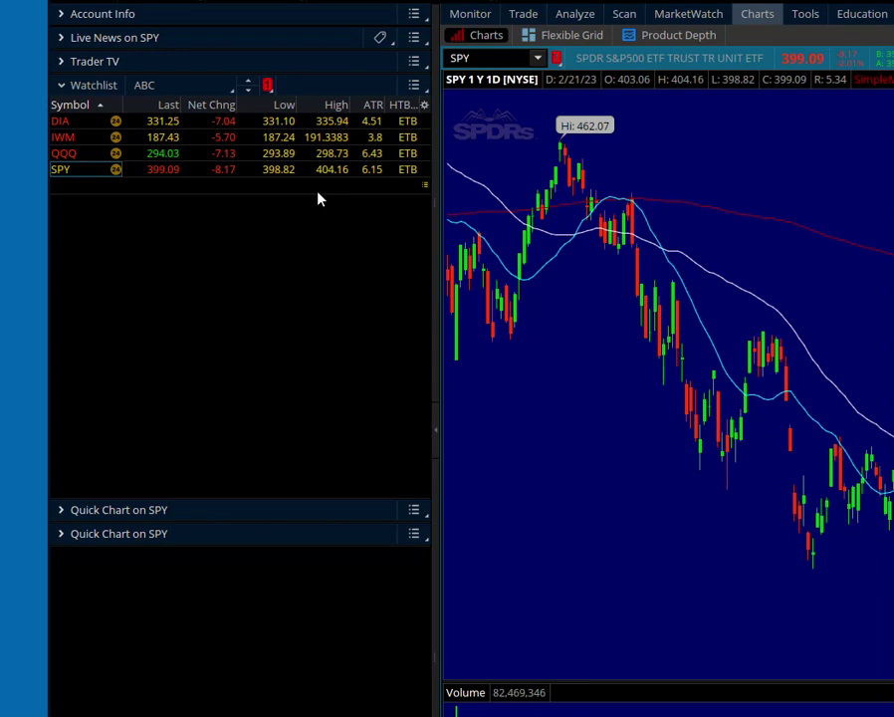
Step: Open the ABC watchlist's options menu, dismiss it without choosing, and reopen it
left_click(225, 89)
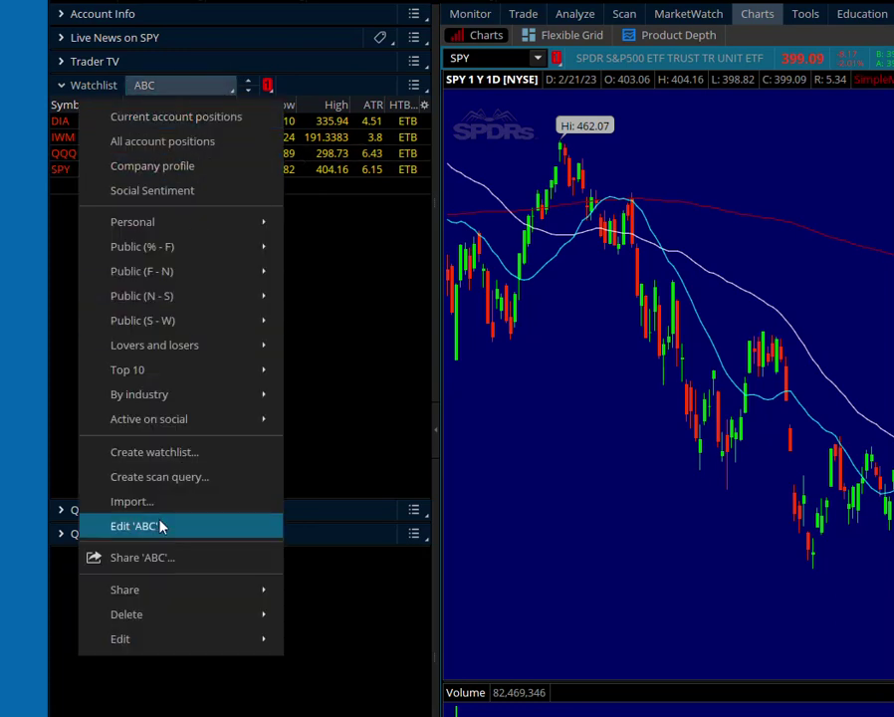
mouse_move(145, 618)
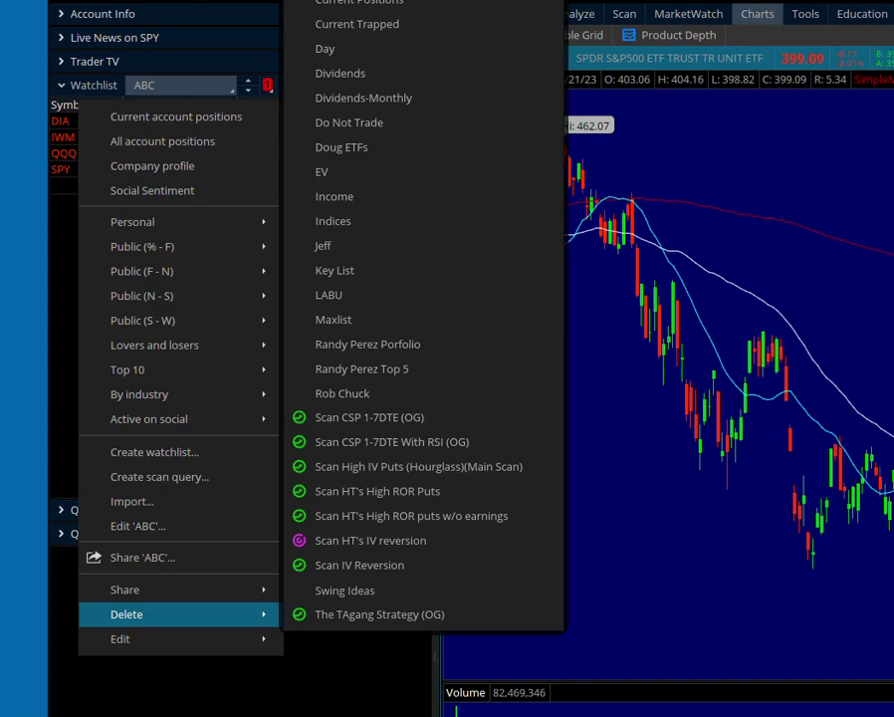
key("Escape")
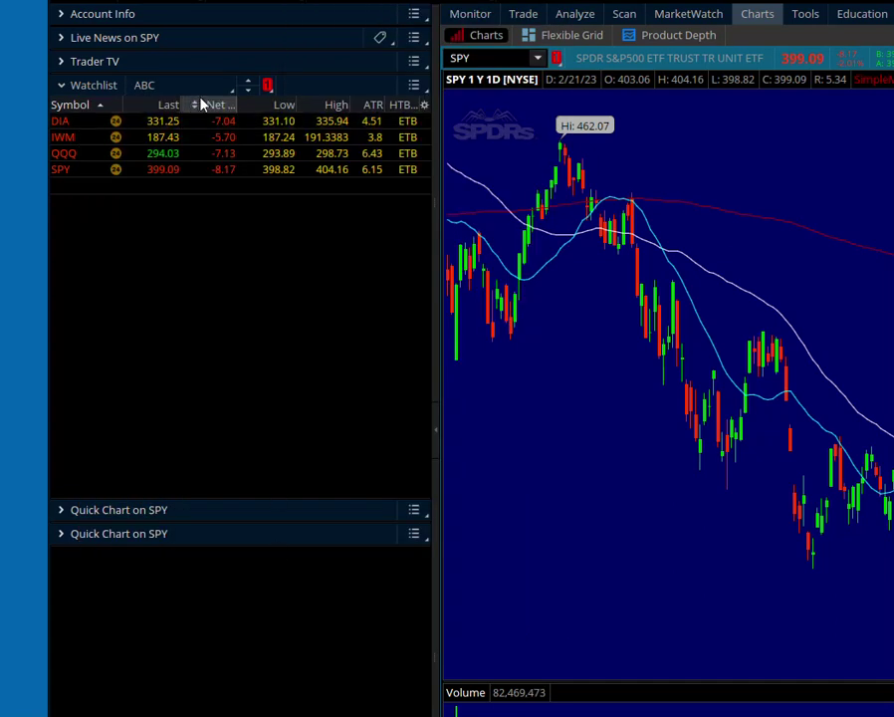
left_click(230, 89)
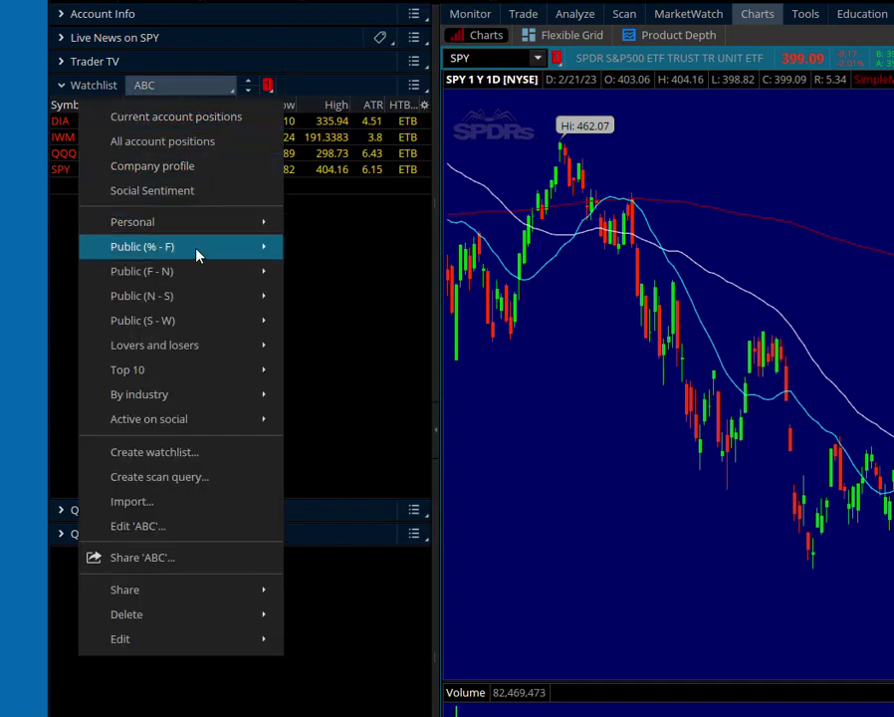
Step: Rename the ABC watchlist by adding the owner's first name before ABC, and save
left_click(151, 537)
left_click(322, 143)
key("Home")
type("Jeff's")
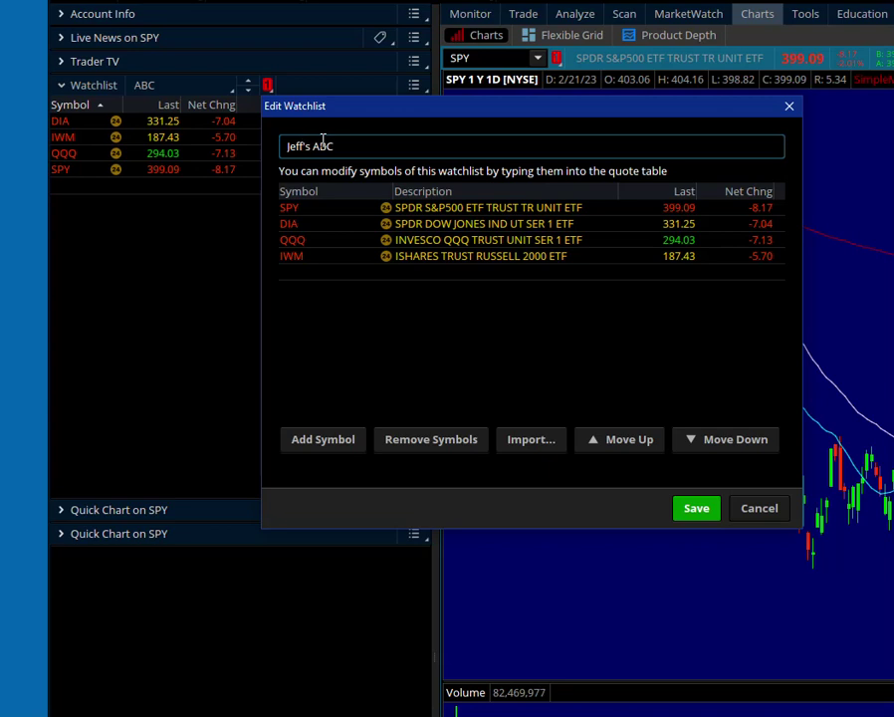
left_click(698, 512)
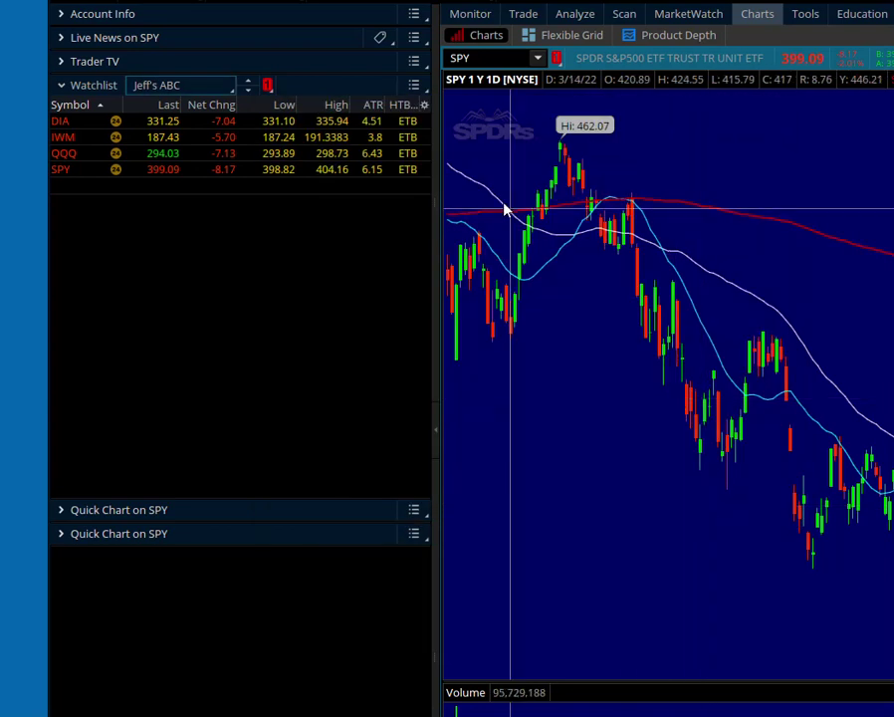
left_click(229, 92)
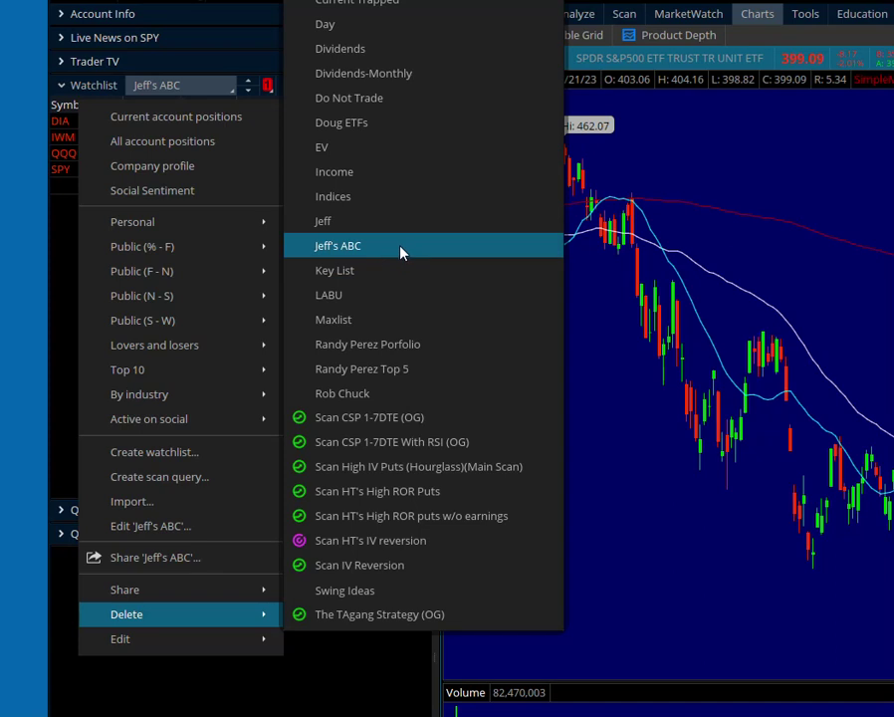
left_click(401, 255)
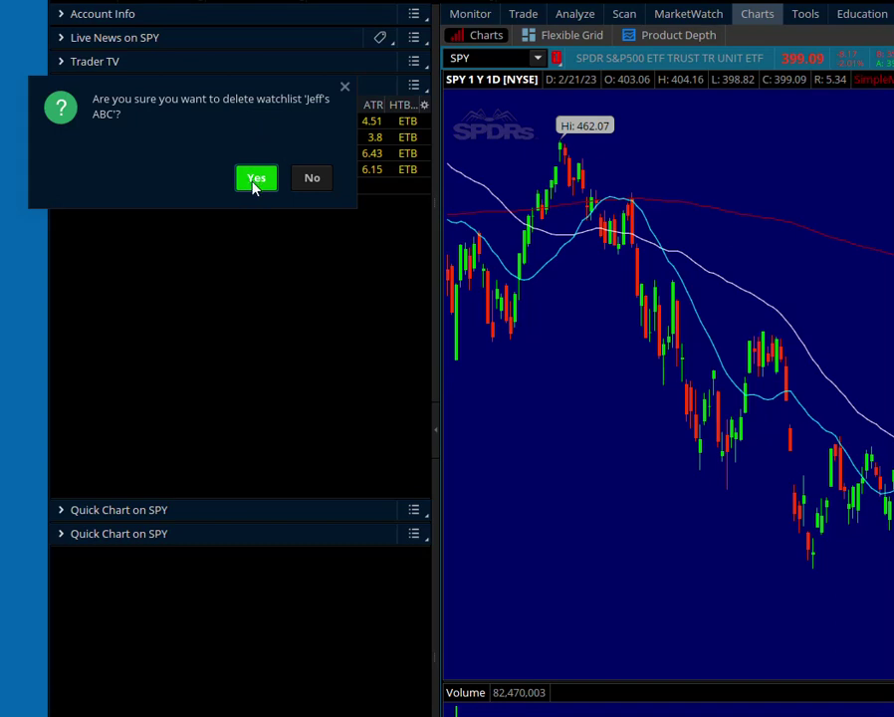
left_click(311, 180)
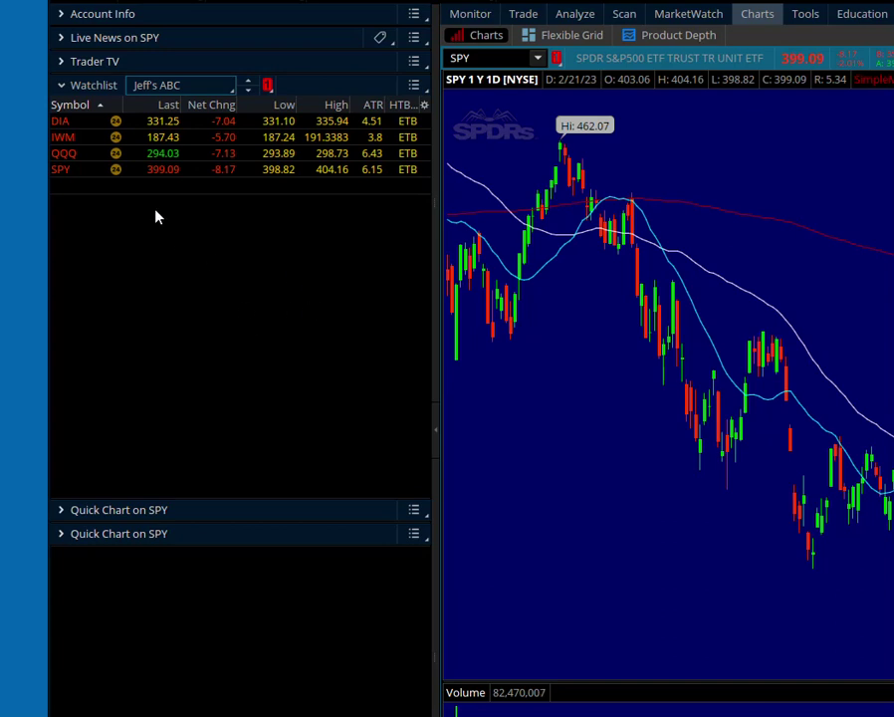
Step: Open Symbols Import for the watchlist, set it to Add to current symbols, and start selecting a file
left_click(221, 87)
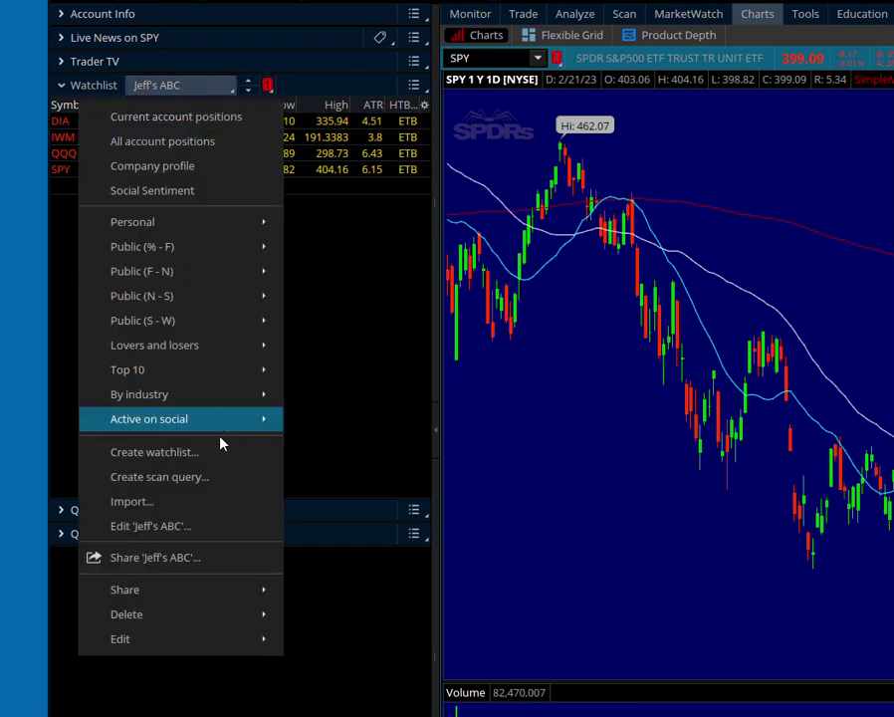
left_click(229, 506)
left_click_drag(158, 0, 239, 44)
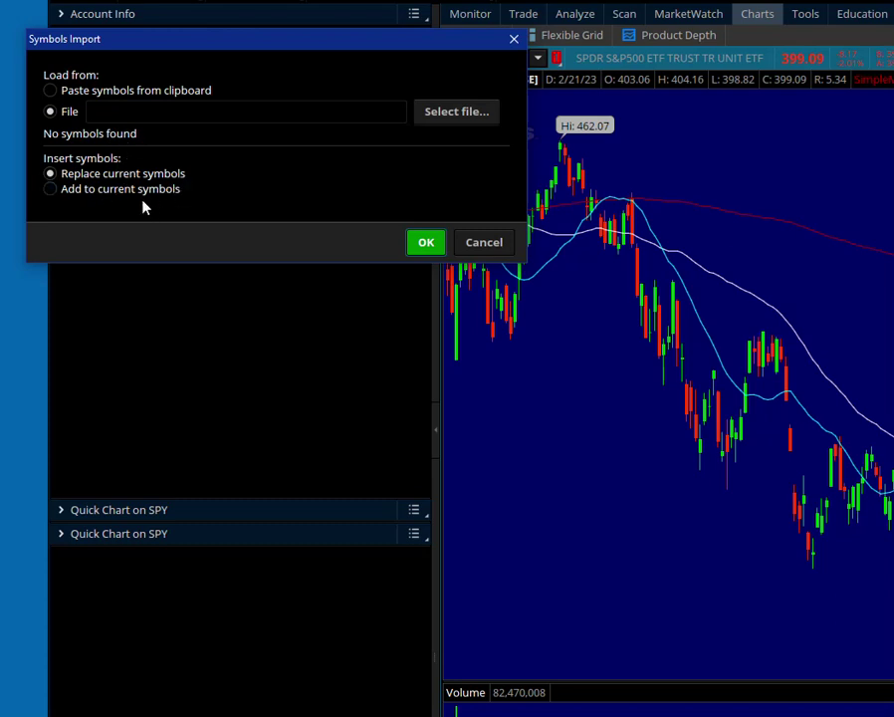
left_click(49, 190)
left_click(472, 110)
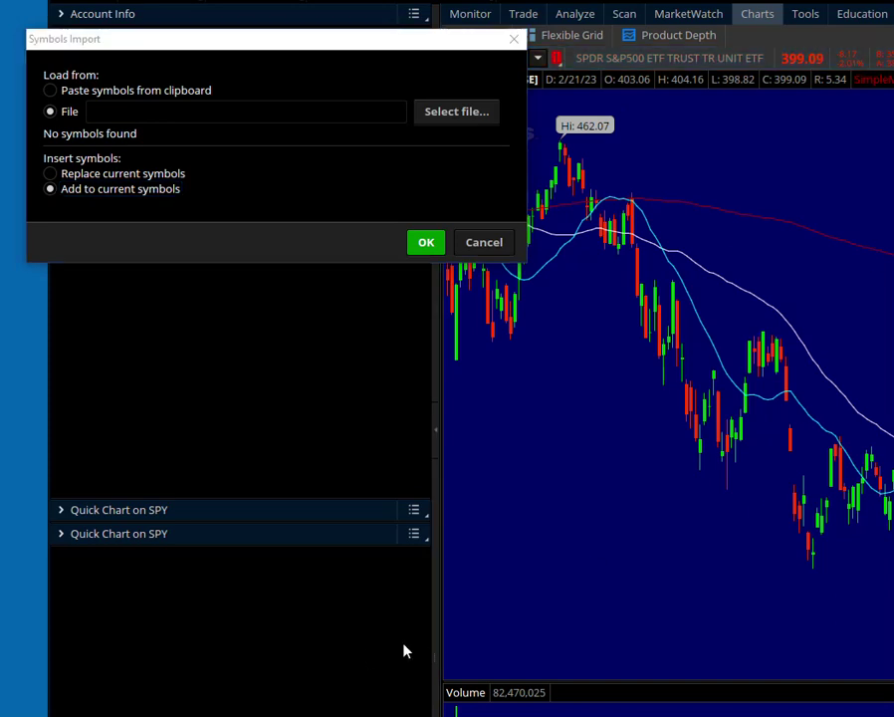
Step: Import the twelve symbols from YouTube.csv into the watchlist alongside the four ETFs
left_click(455, 113)
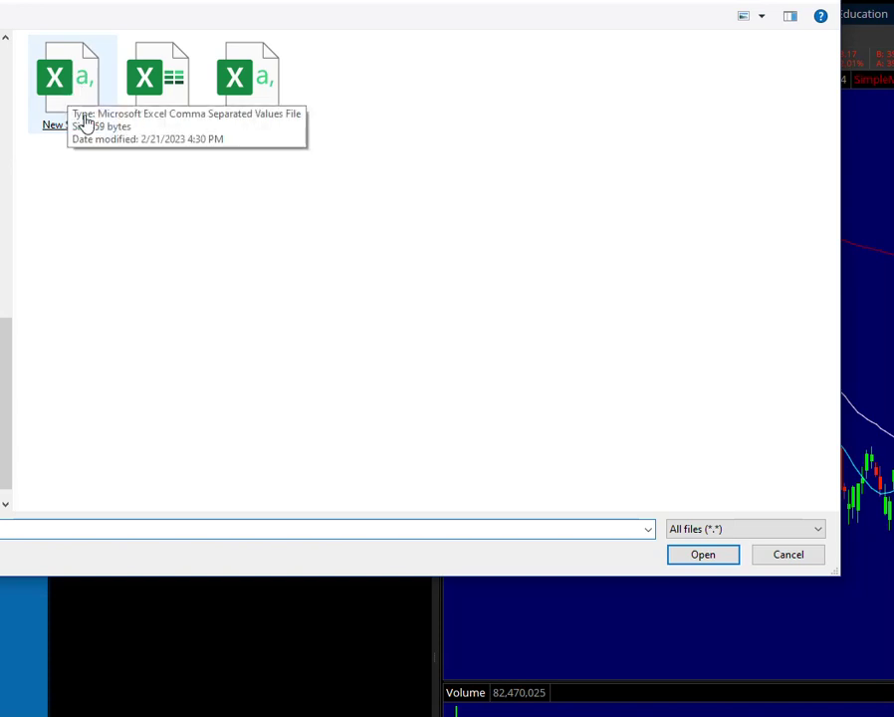
double_click(241, 72)
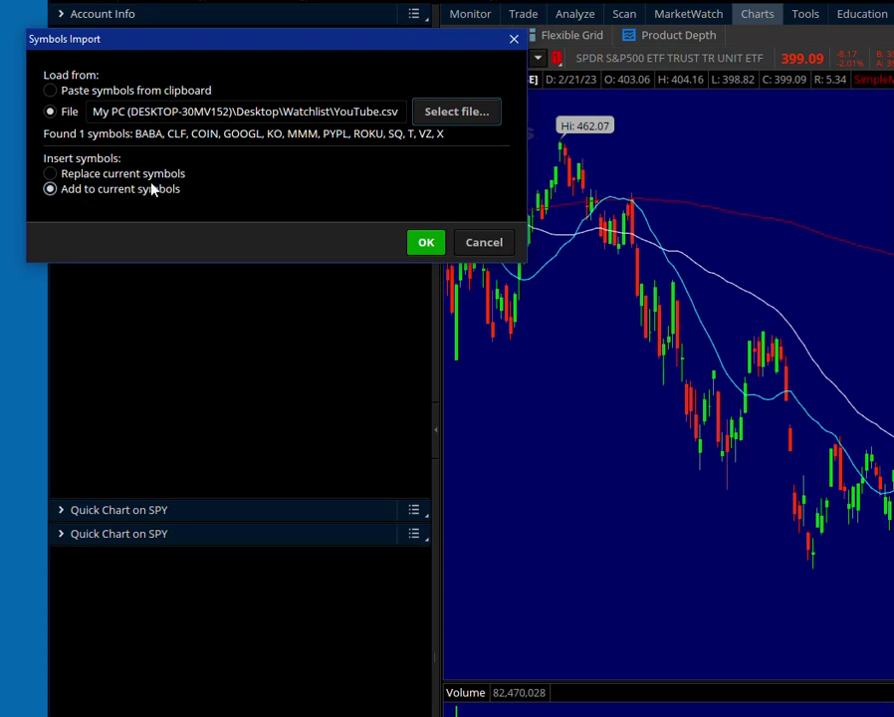
left_click(420, 243)
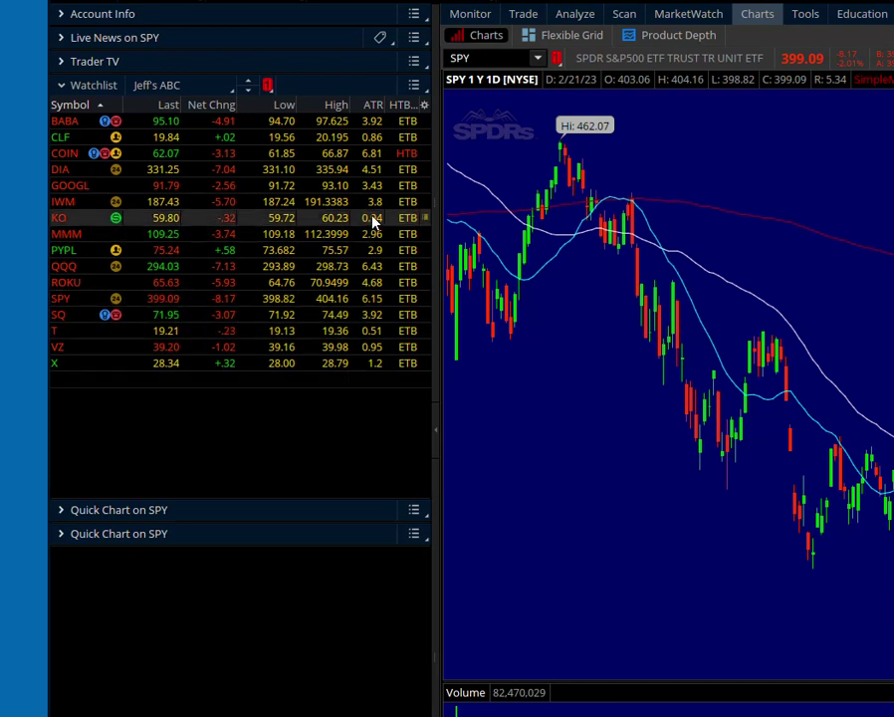
Step: Chart BABA, COIN and BABA from the watchlist, then step through CLF, GOOGL and DIA
left_click(68, 121)
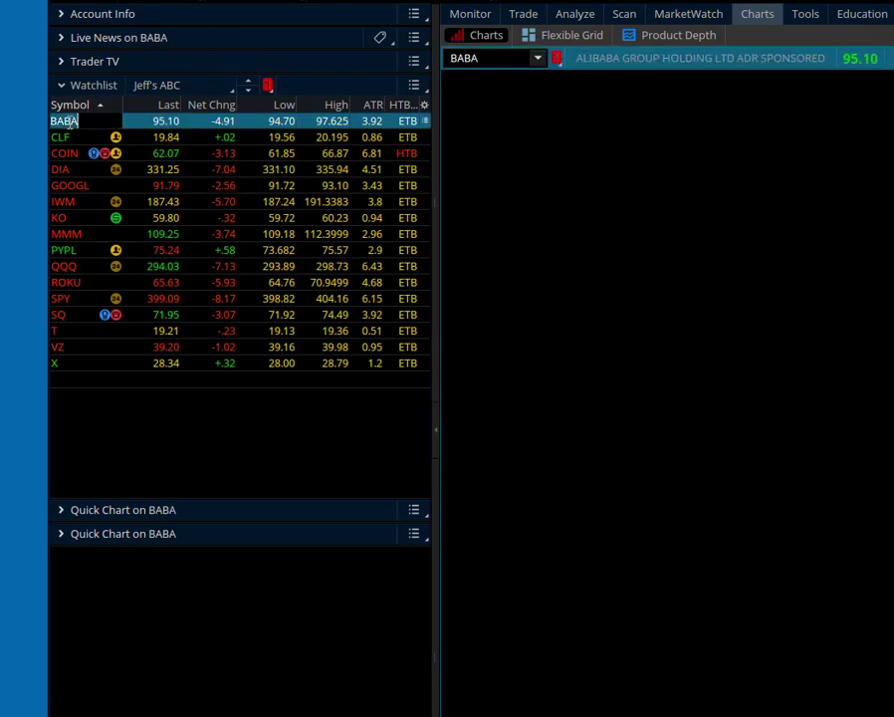
left_click(64, 152)
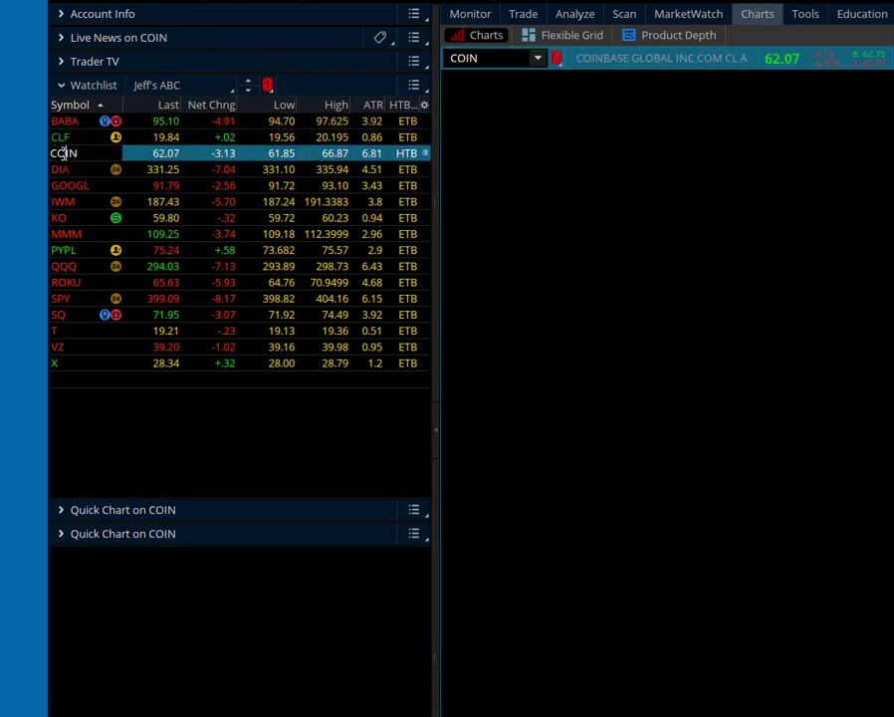
left_click(72, 121)
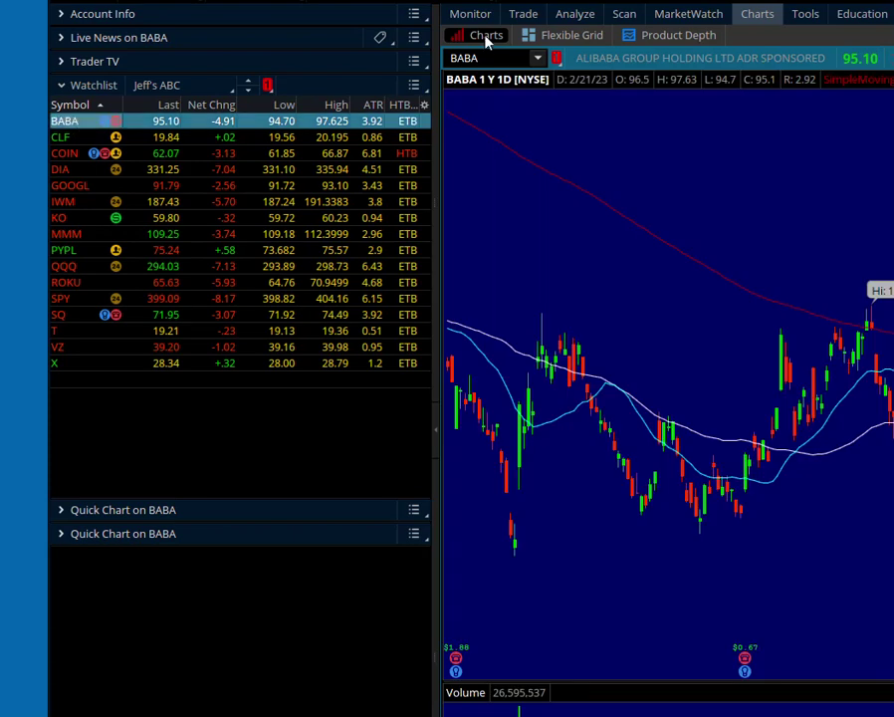
key("Down")
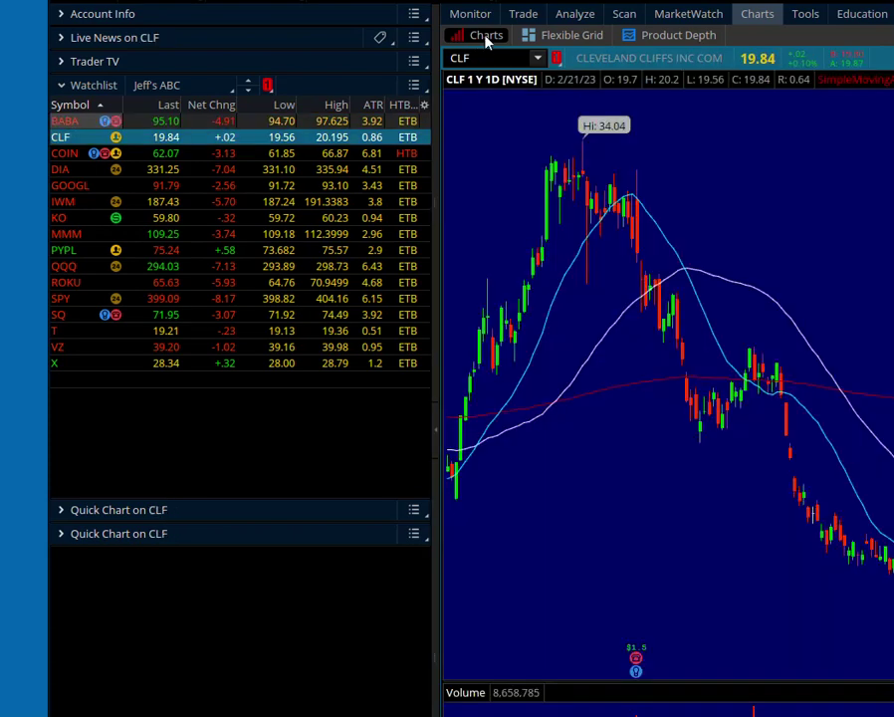
key("Down")
key("Down")
key("Down")
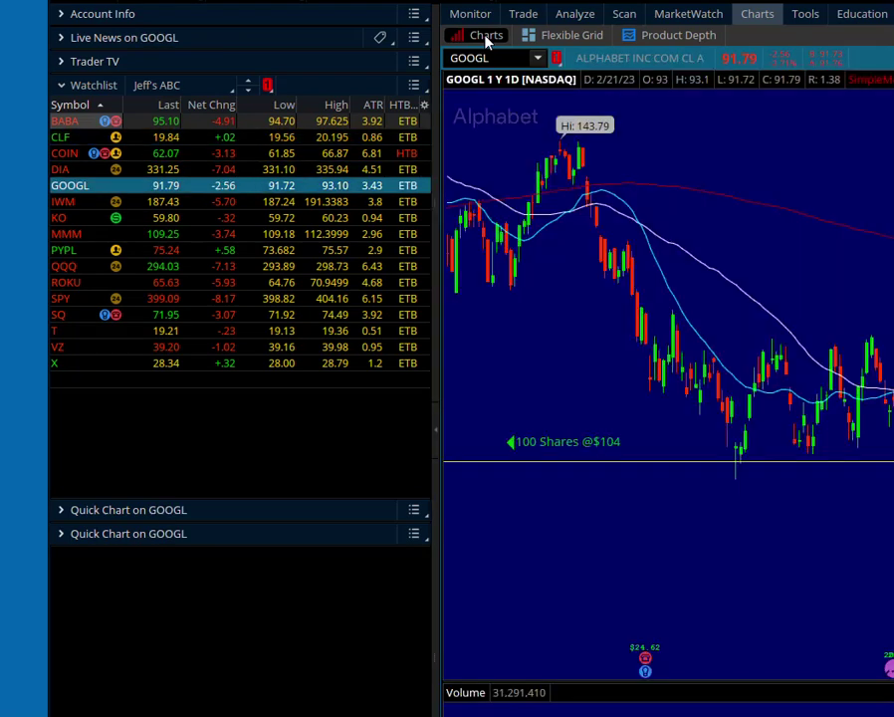
key("Up")
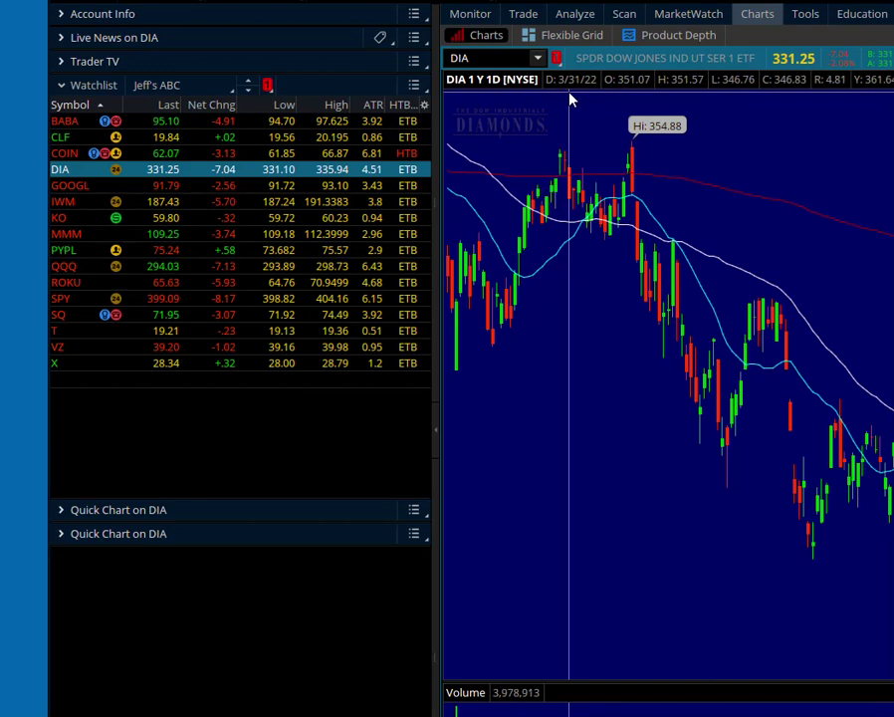
Step: Unlink both the watchlist and the chart from the red symbol link
left_click(269, 88)
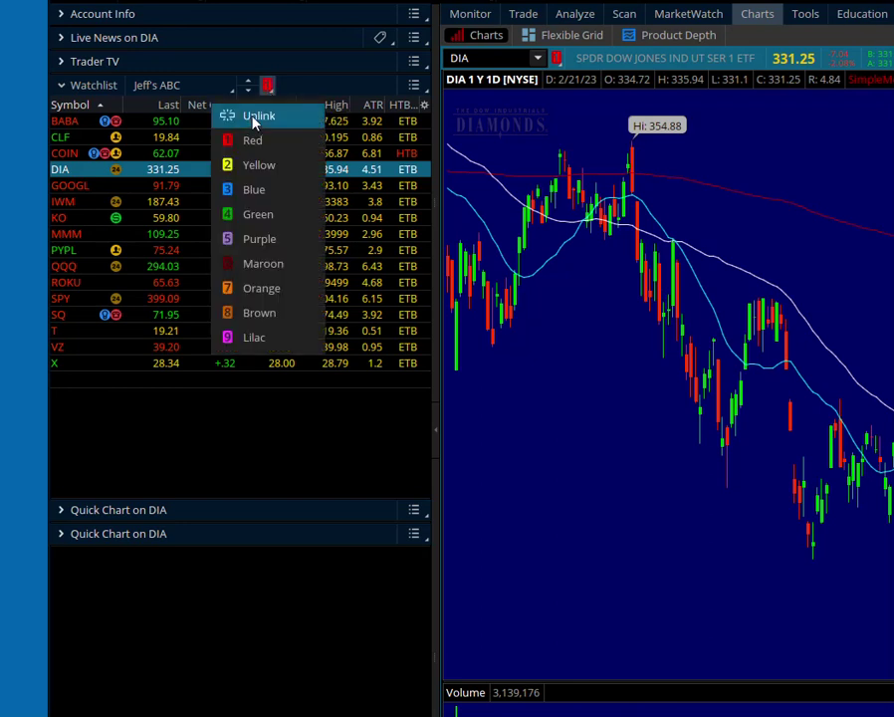
left_click(255, 118)
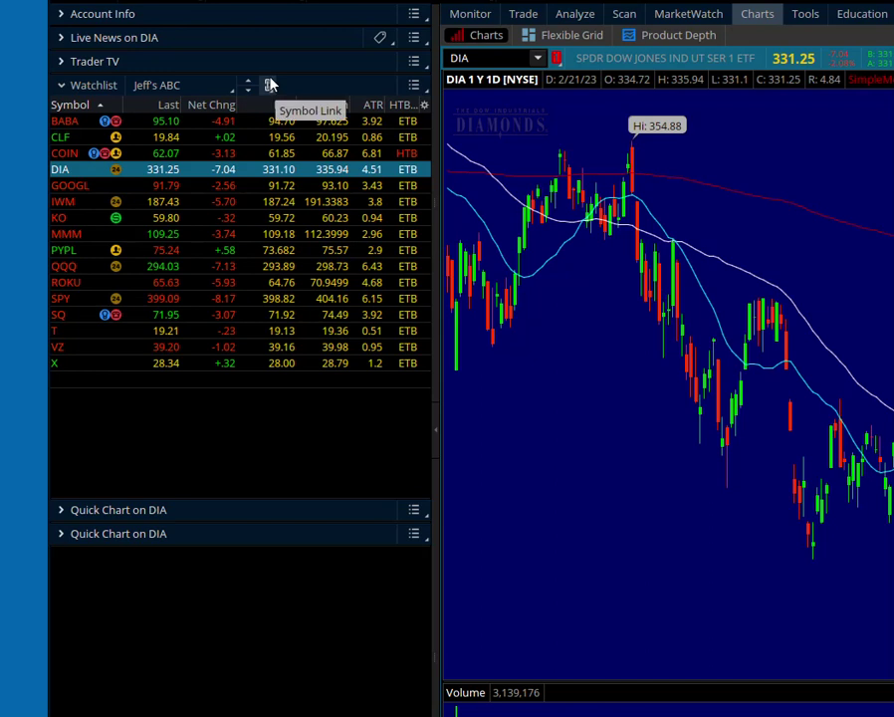
left_click(558, 60)
left_click(528, 87)
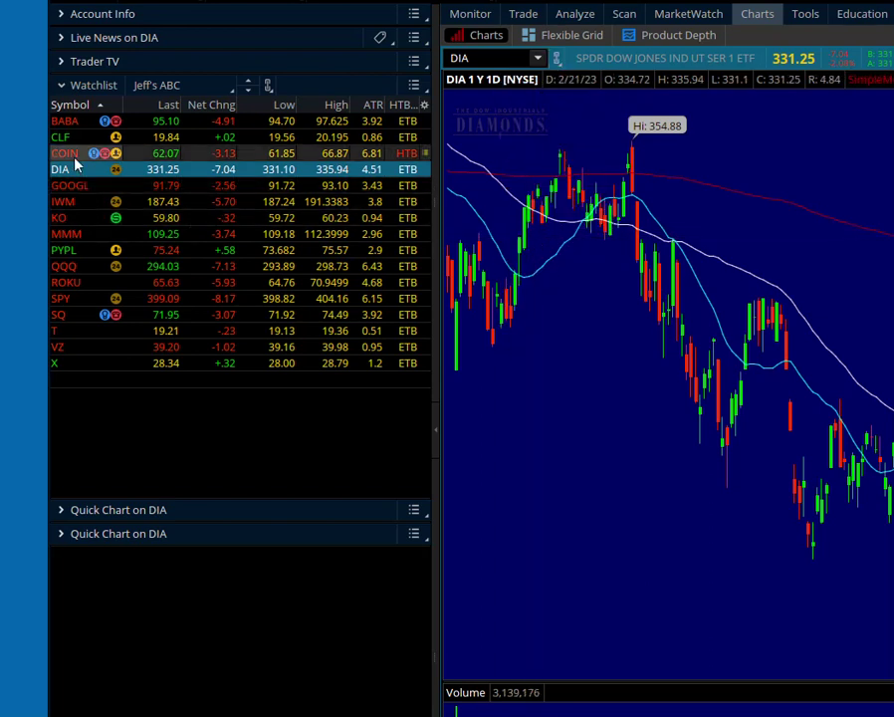
Step: Step through CLF, KO, ROKU, SQ and SPY to confirm the chart stays on DIA
left_click(75, 122)
key("Down")
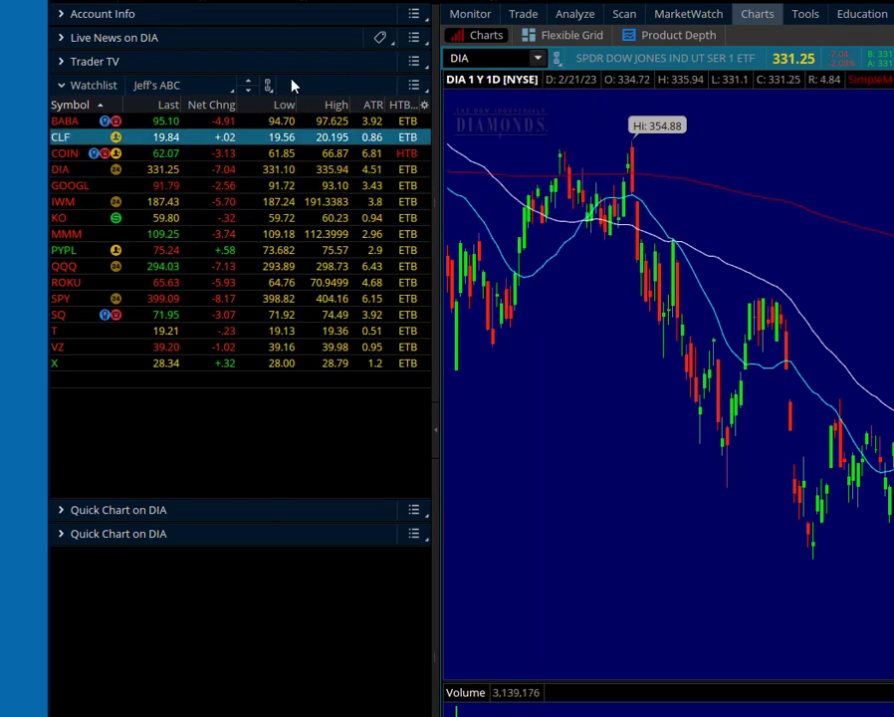
key("Down")
key("Down")
key("Down")
key("Down")
key("Down")
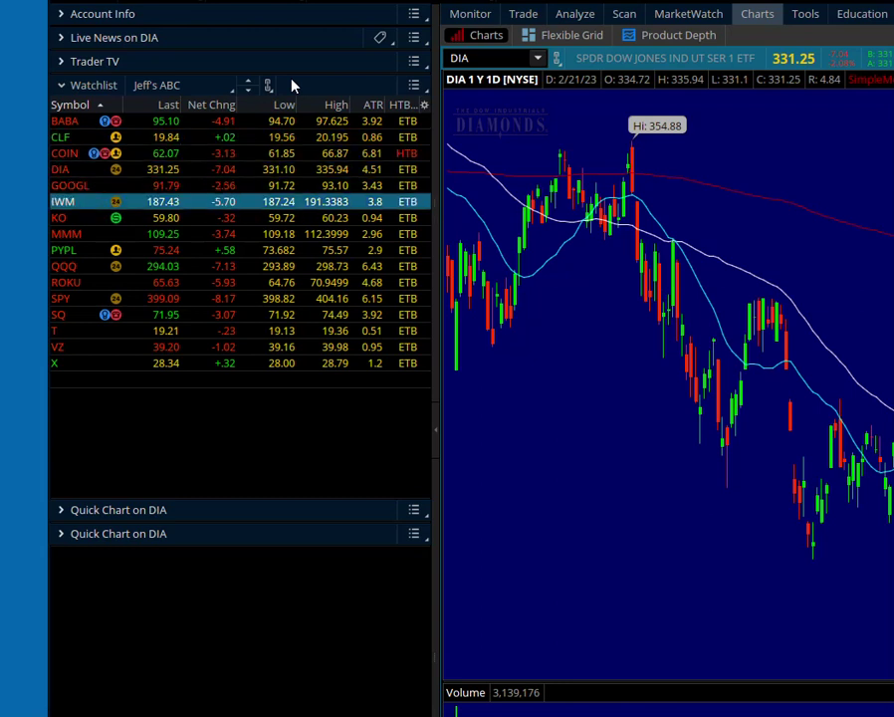
key("Down")
key("Down")
key("Down")
key("Down")
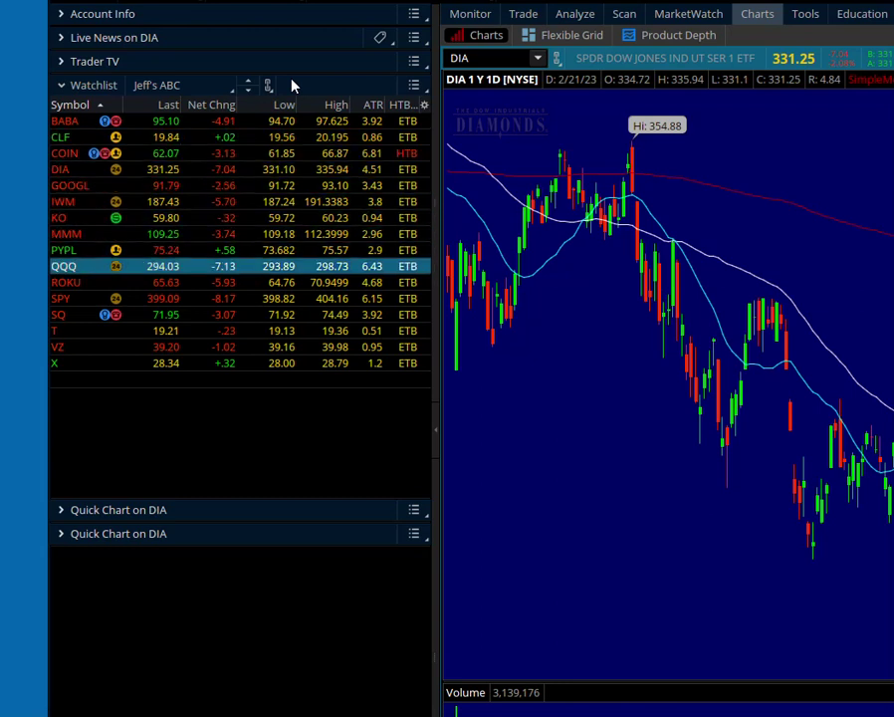
key("Down")
key("Down")
key("Up")
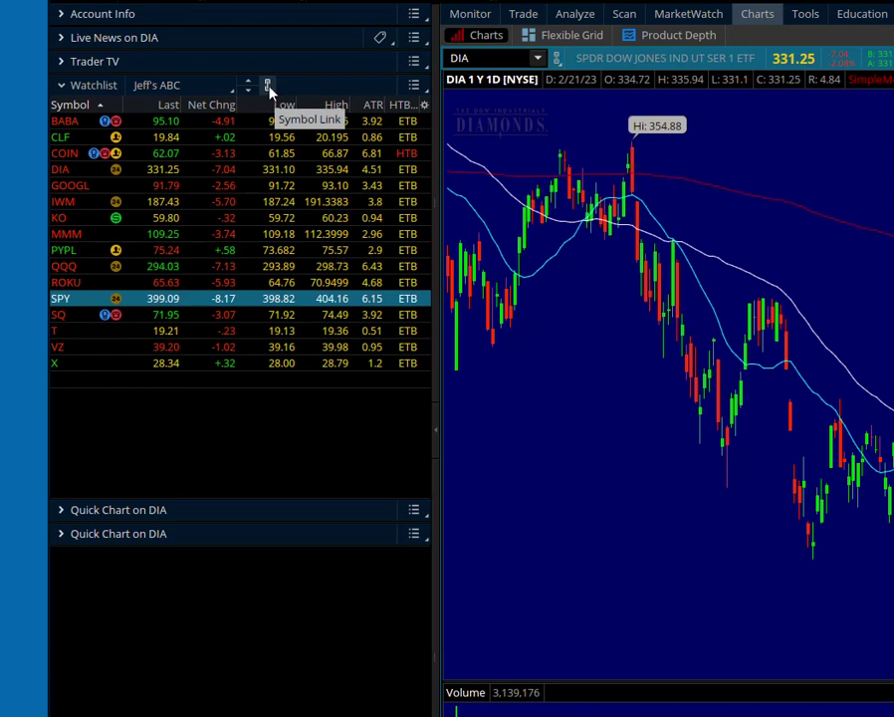
Step: Set both watchlist and chart Symbol Link to Red, then select IWM and move down to chart KO
left_click(268, 87)
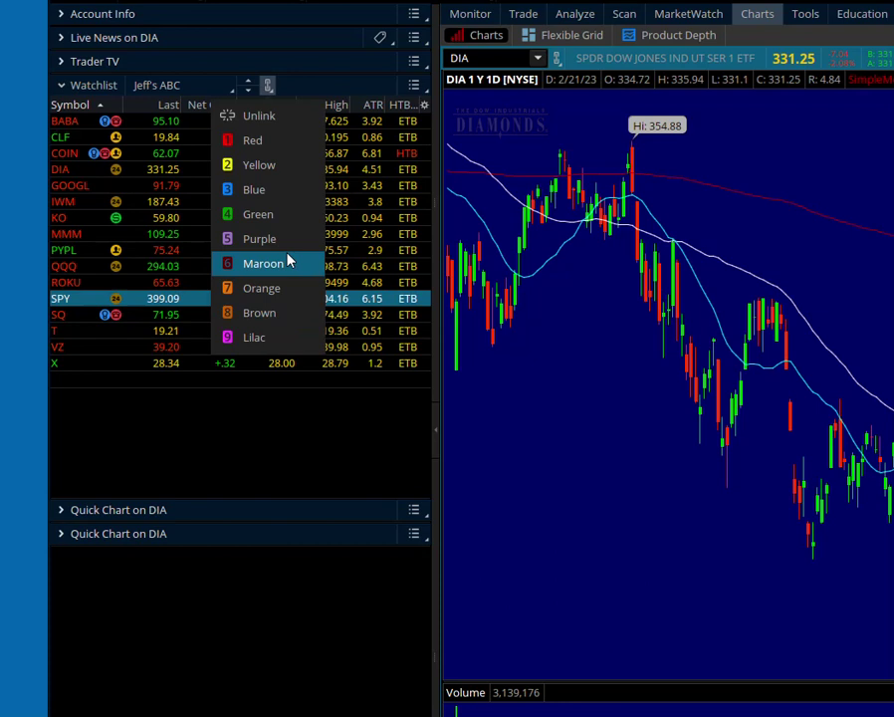
left_click(288, 153)
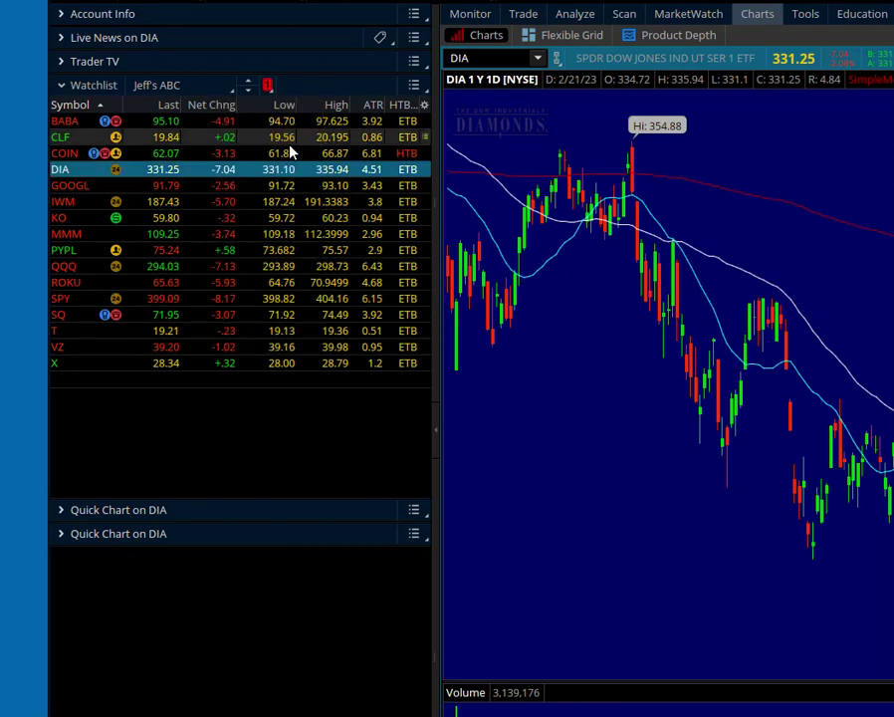
left_click(557, 61)
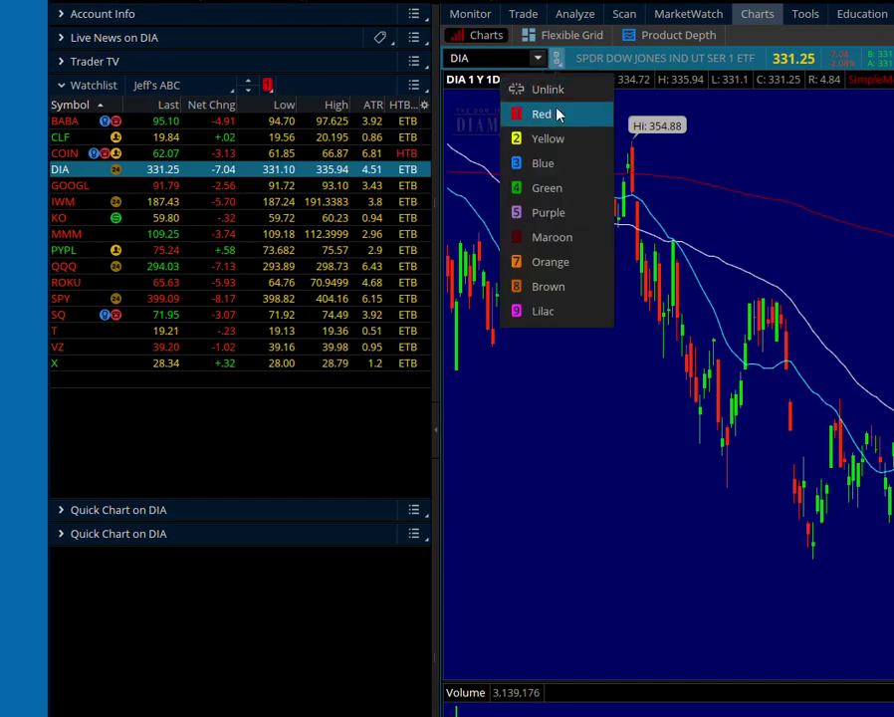
left_click(542, 114)
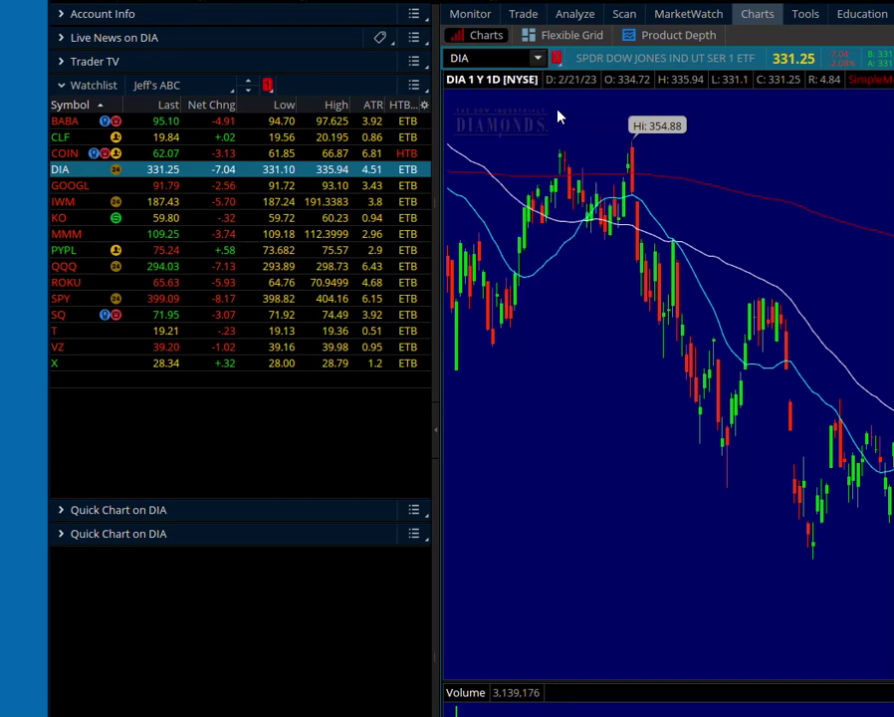
left_click(72, 186)
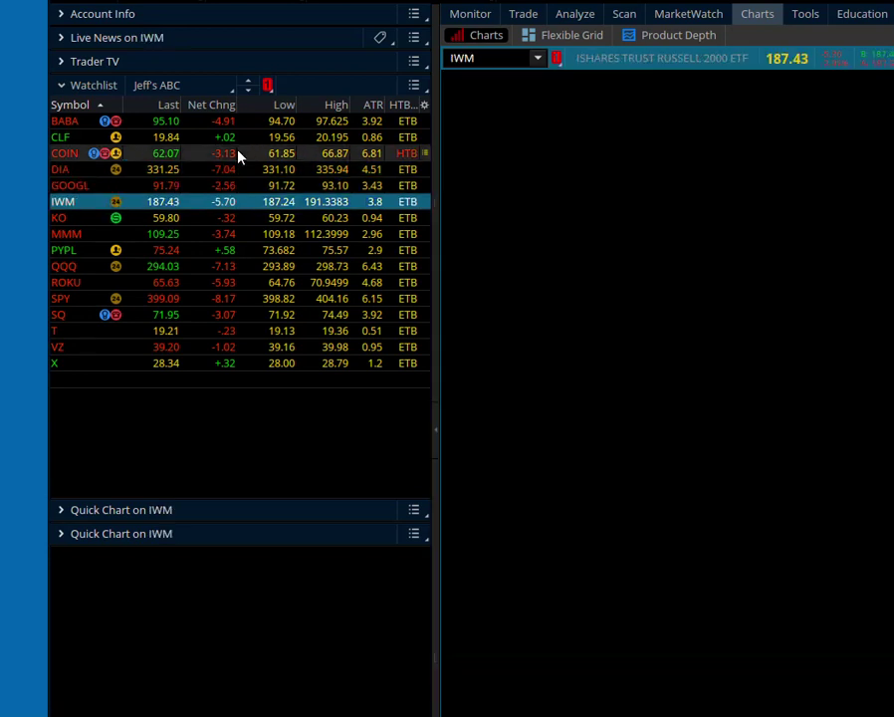
key("Down")
key("Down")
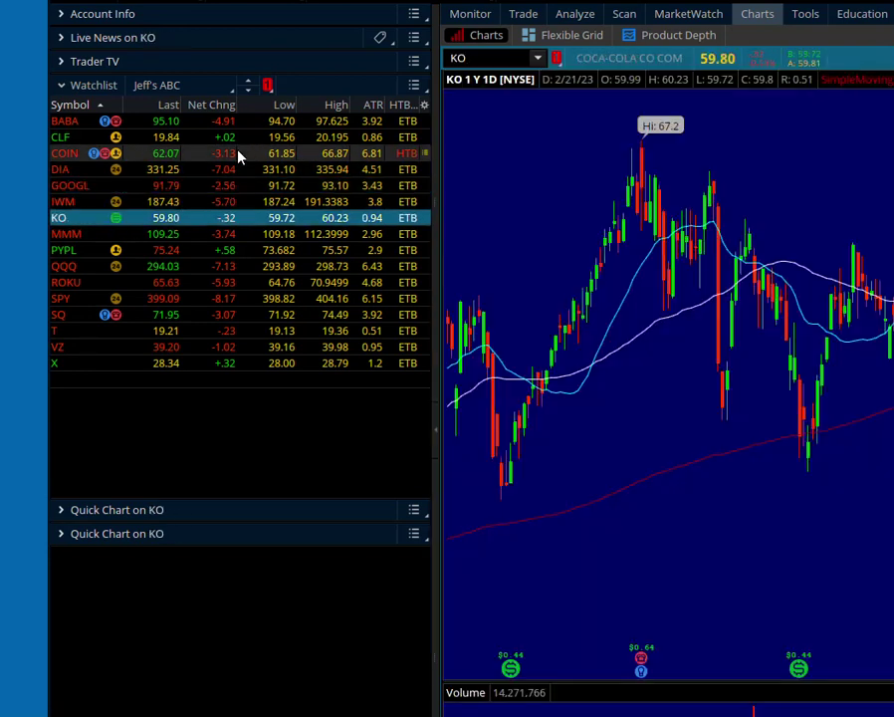